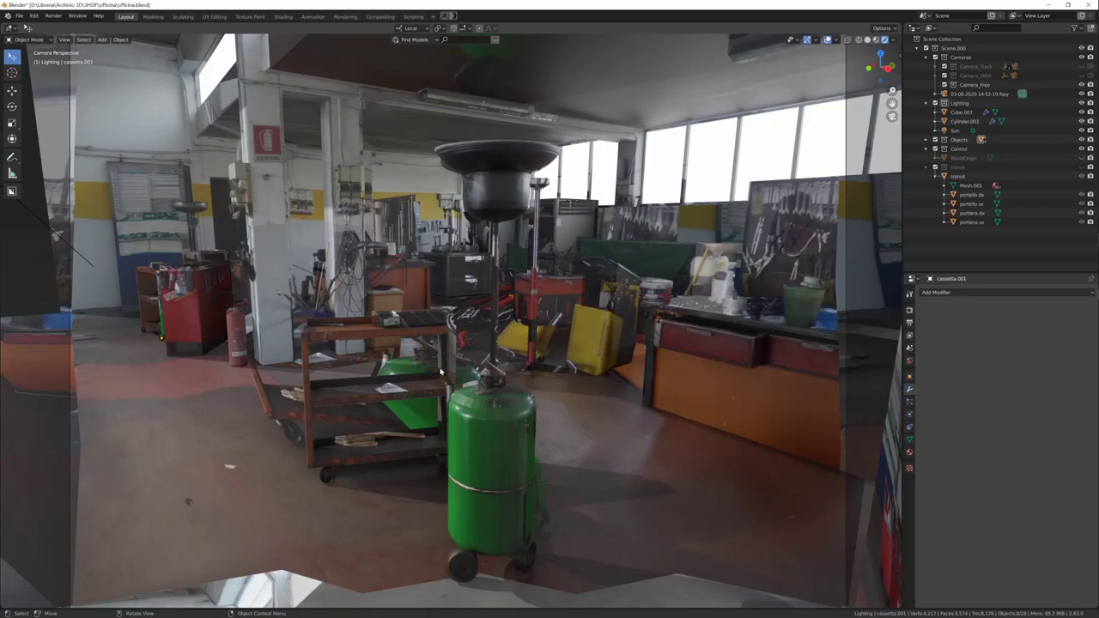
- Orbit the projected workshop and make the transit van collection visible in the Outliner
middle_click_drag(440, 371, 477, 362)
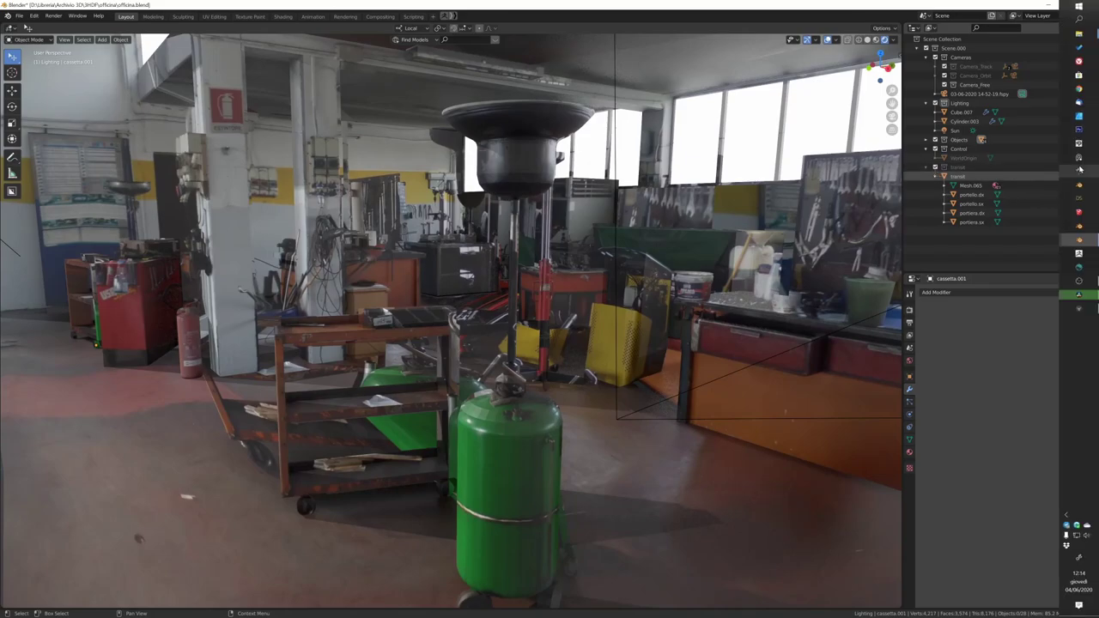
left_click(962, 167)
left_click(1082, 169)
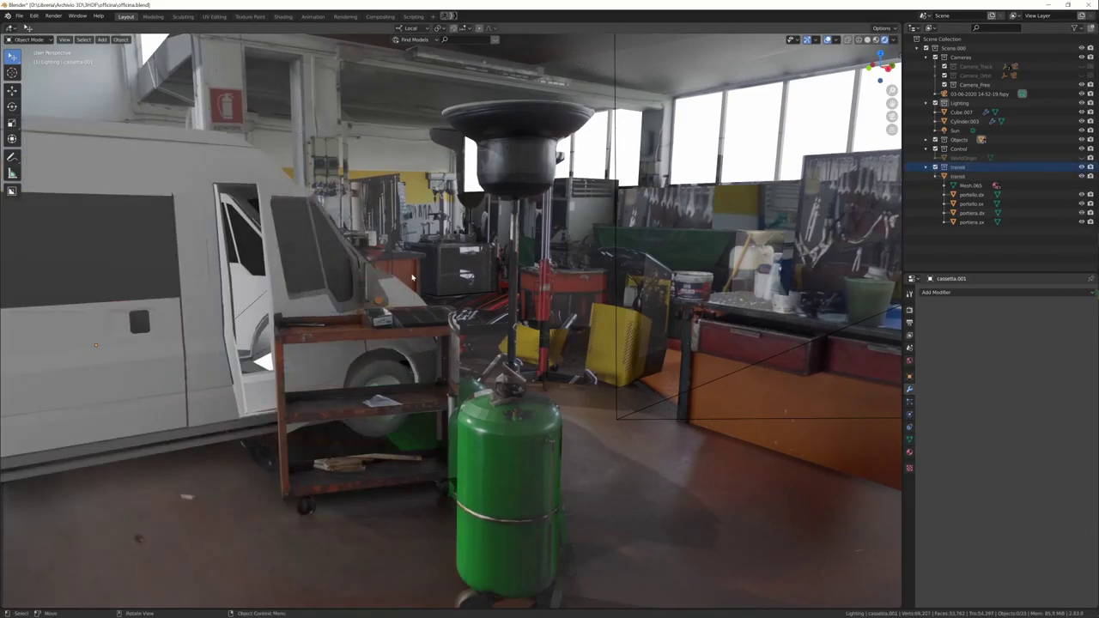
- Orbit to check the van, return to the camera view, and switch to XnView
mouse_move(395, 283)
middle_mouse_down()
mouse_move(480, 283)
mouse_move(399, 276)
mouse_move(459, 303)
mouse_move(455, 289)
middle_mouse_up()
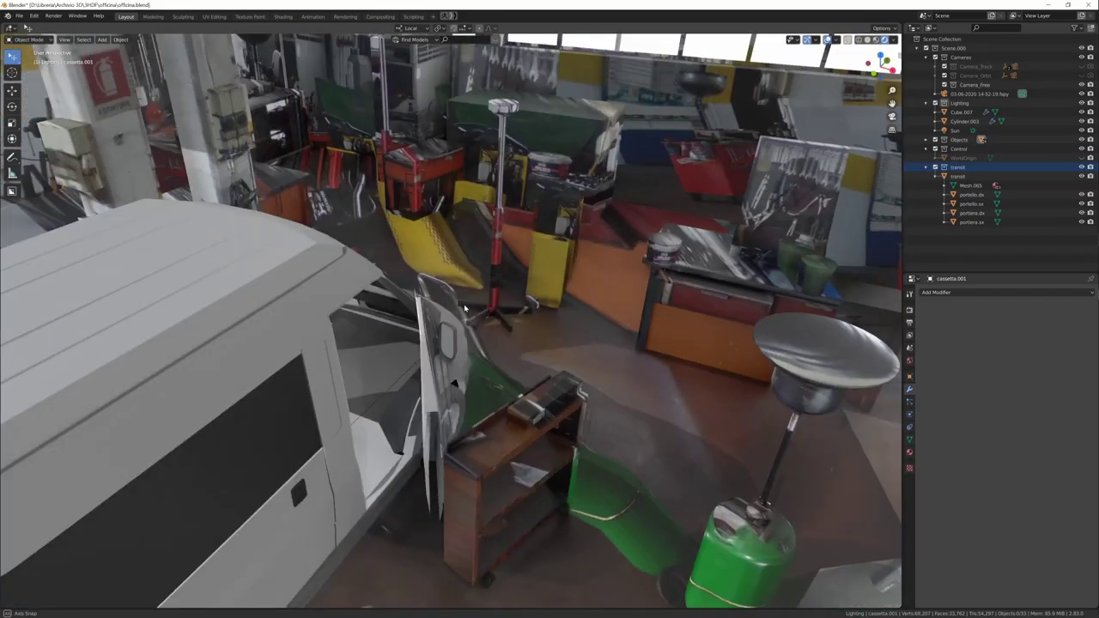
key("KP_0")
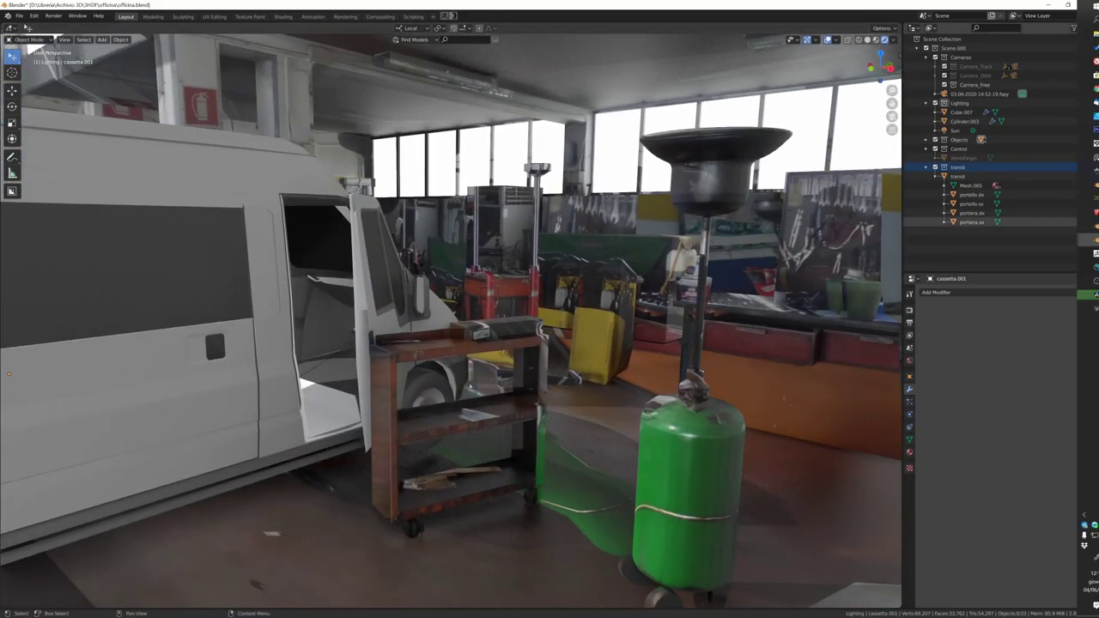
key("alt+Tab")
key("Page_Down")
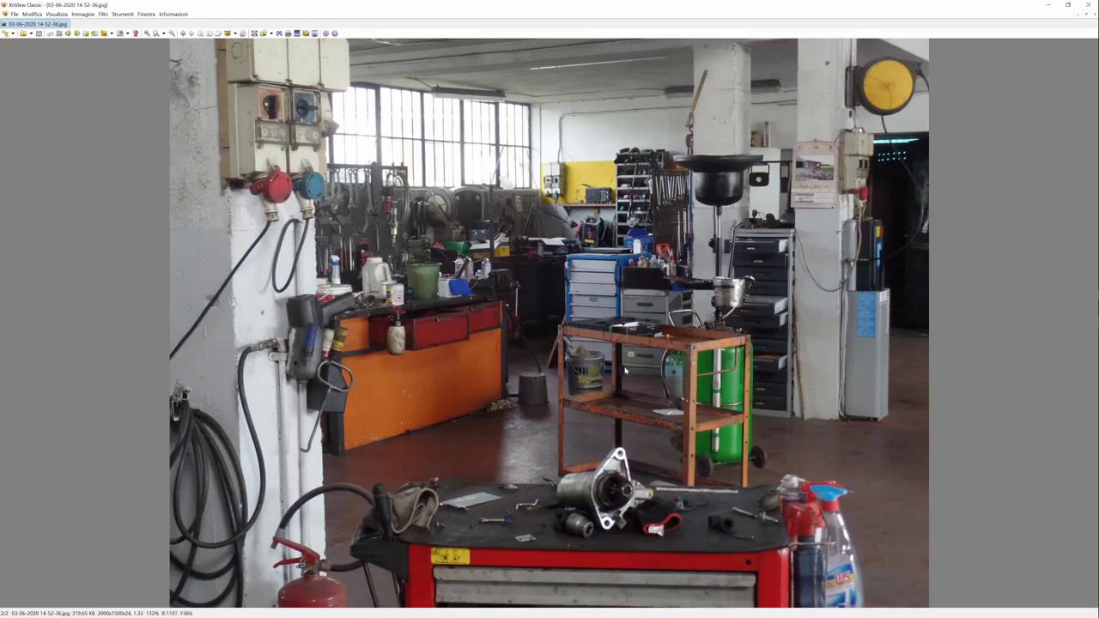
key("Page_Up")
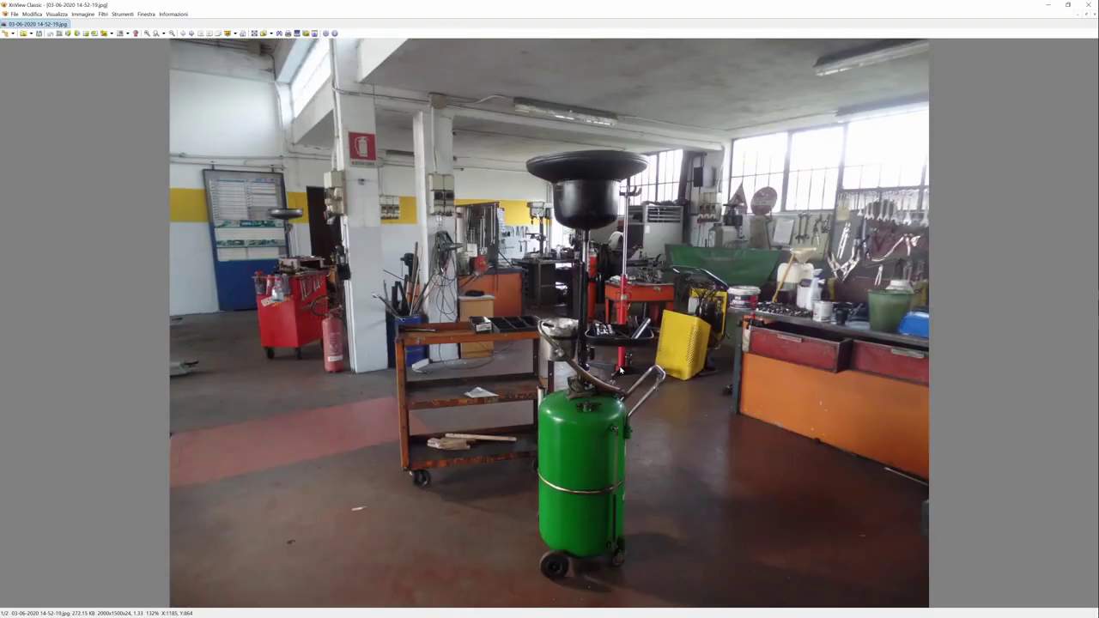
key("Page_Down")
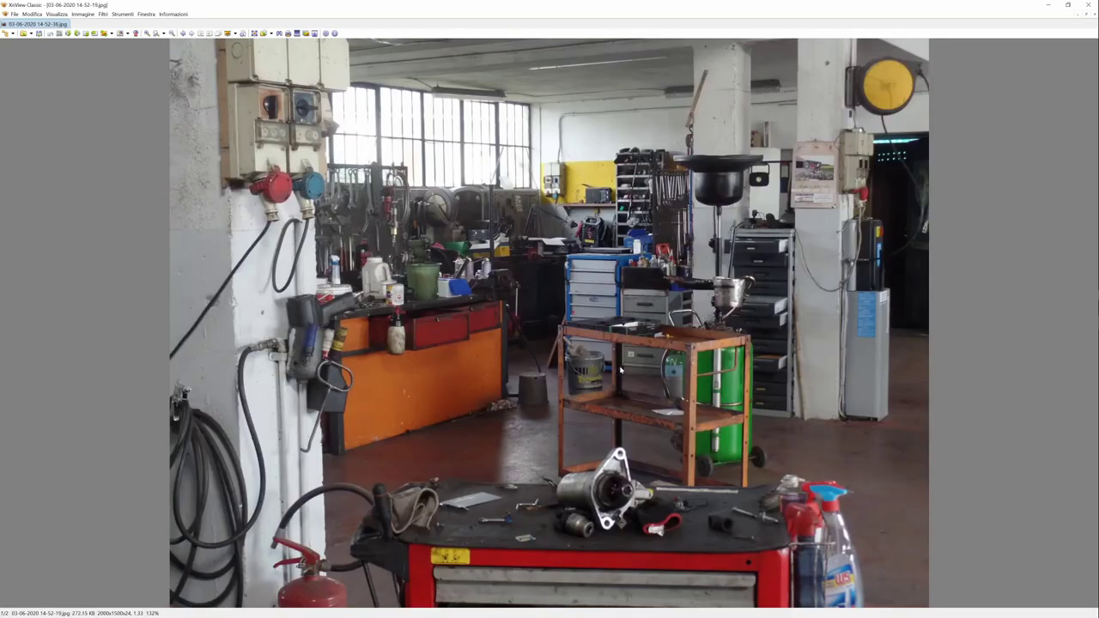
key("Page_Up")
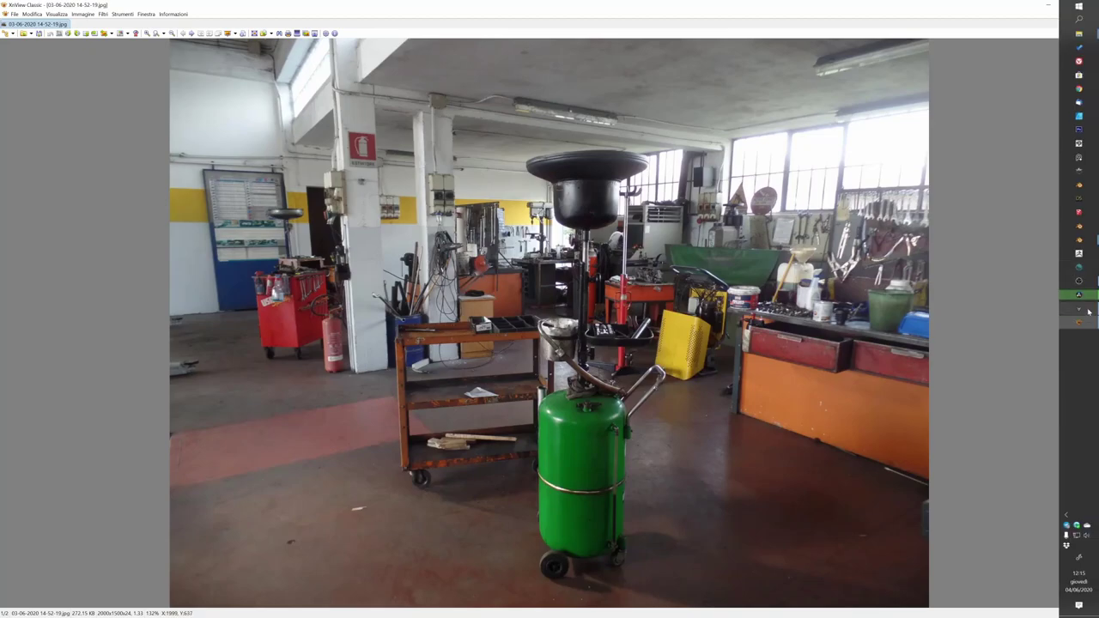
left_click(1078, 310)
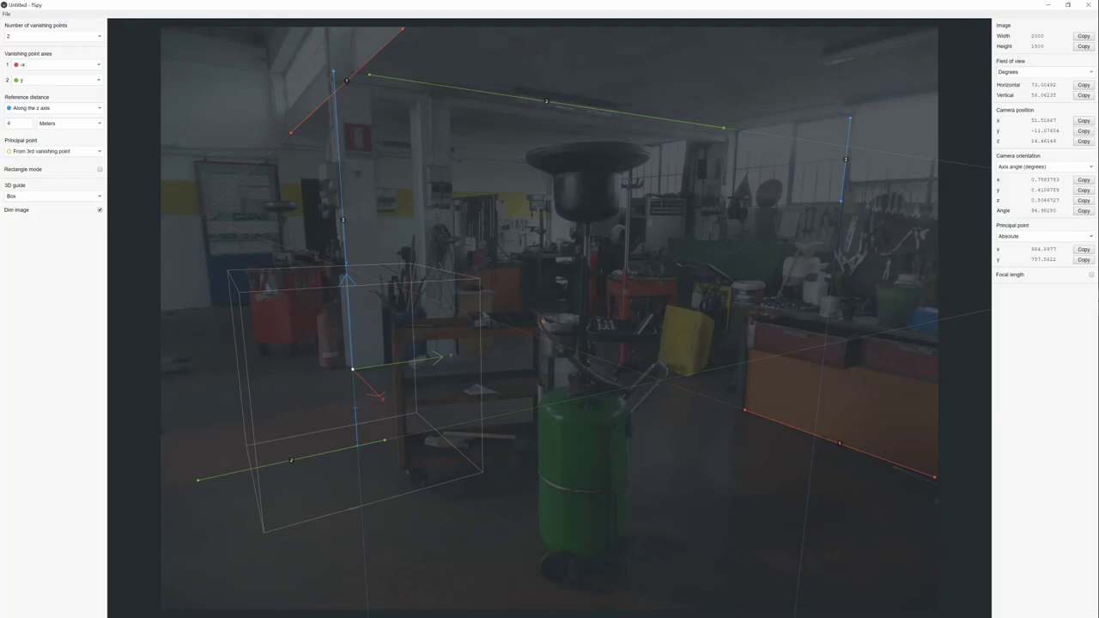
- Return to Blender and orbit around the projected workshop geometry
left_click(1079, 294)
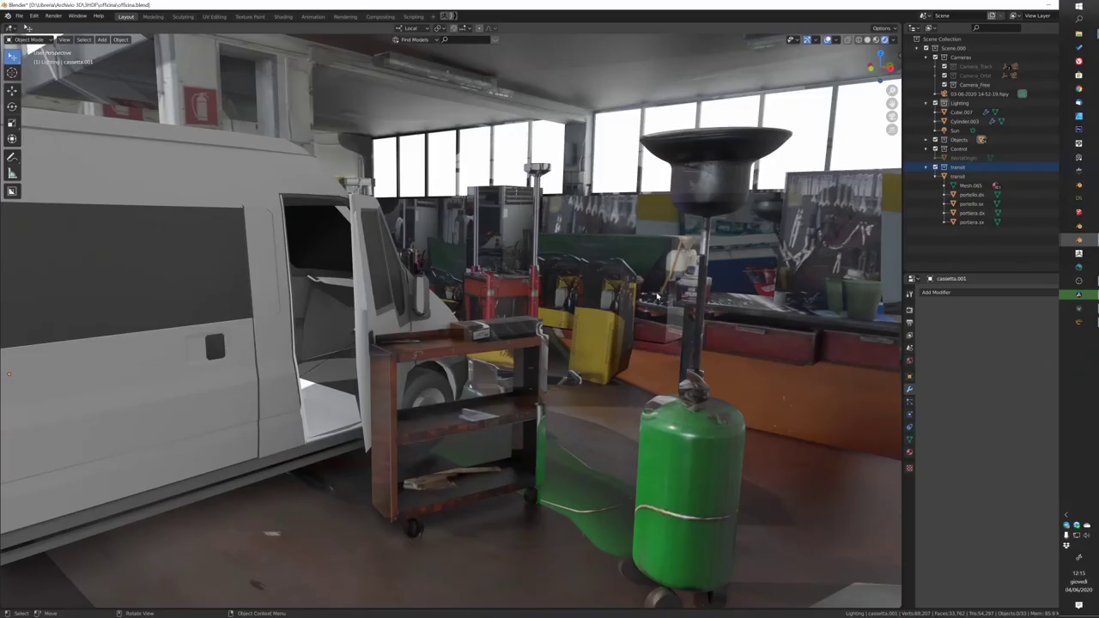
middle_click_drag(657, 296, 606, 300)
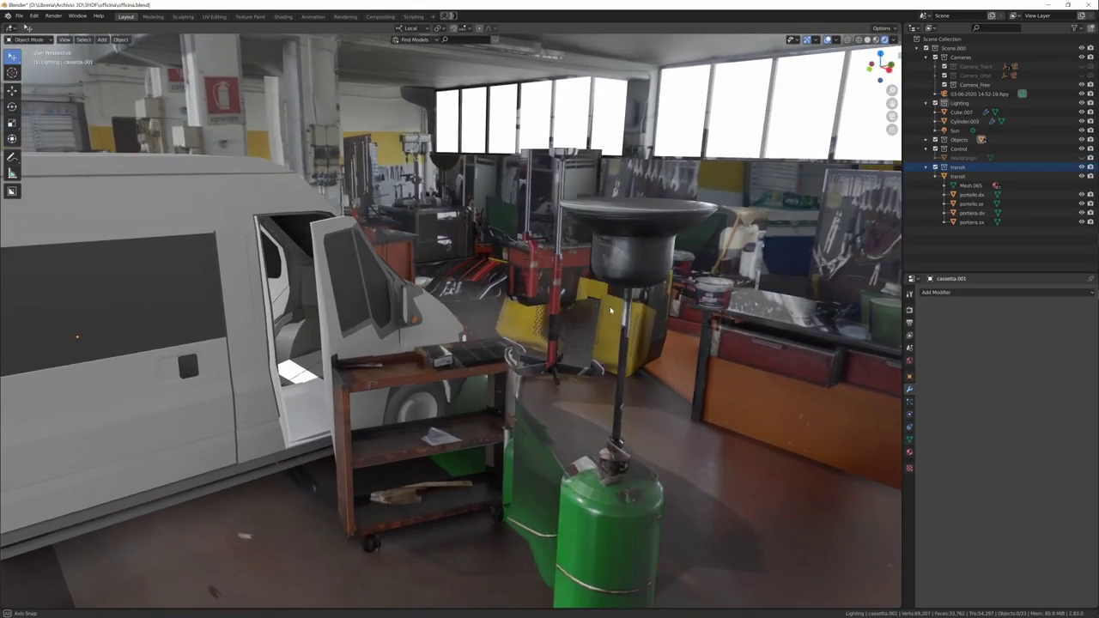
mouse_move(606, 299)
middle_mouse_down()
mouse_move(616, 320)
mouse_move(603, 327)
middle_mouse_up()
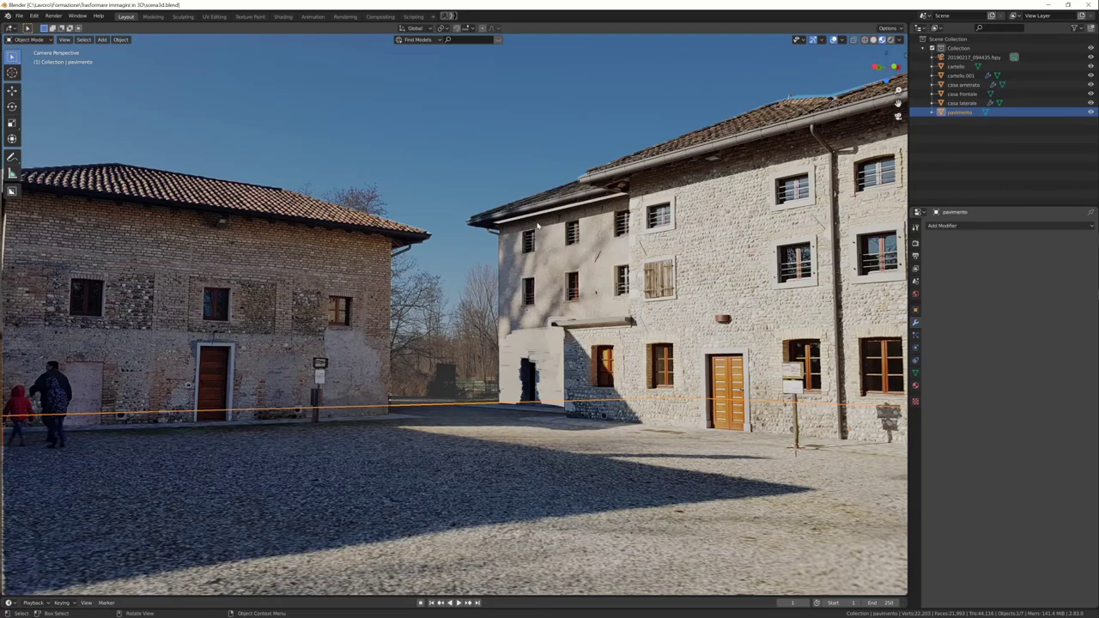
mouse_move(537, 226)
middle_mouse_down()
mouse_move(508, 226)
mouse_move(475, 253)
middle_mouse_up()
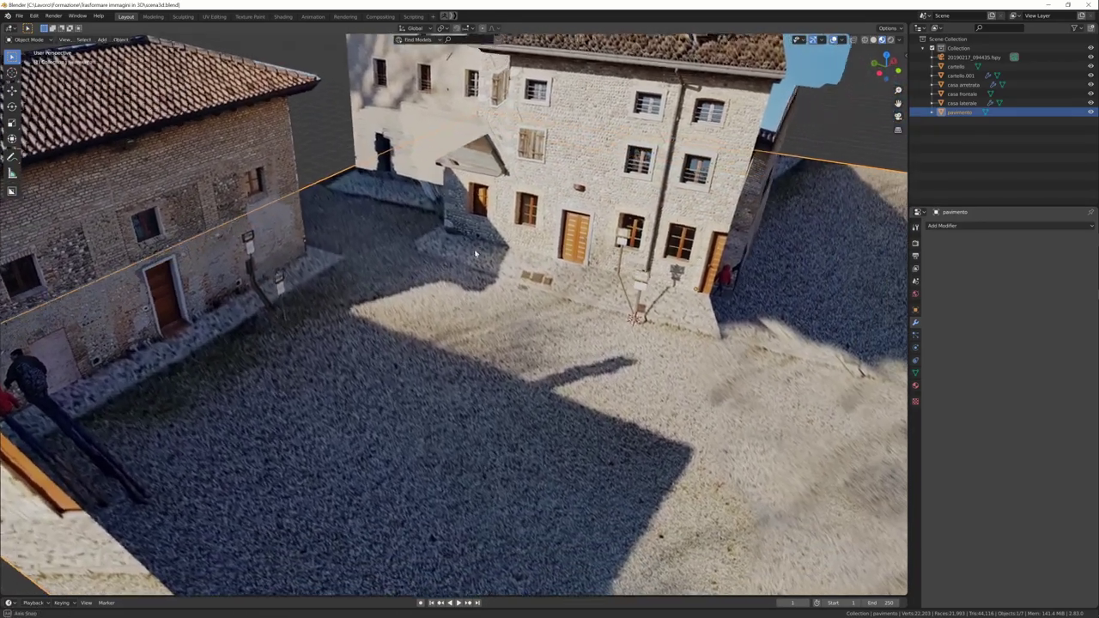
mouse_move(475, 254)
middle_mouse_down()
mouse_move(483, 275)
mouse_move(430, 283)
middle_mouse_up()
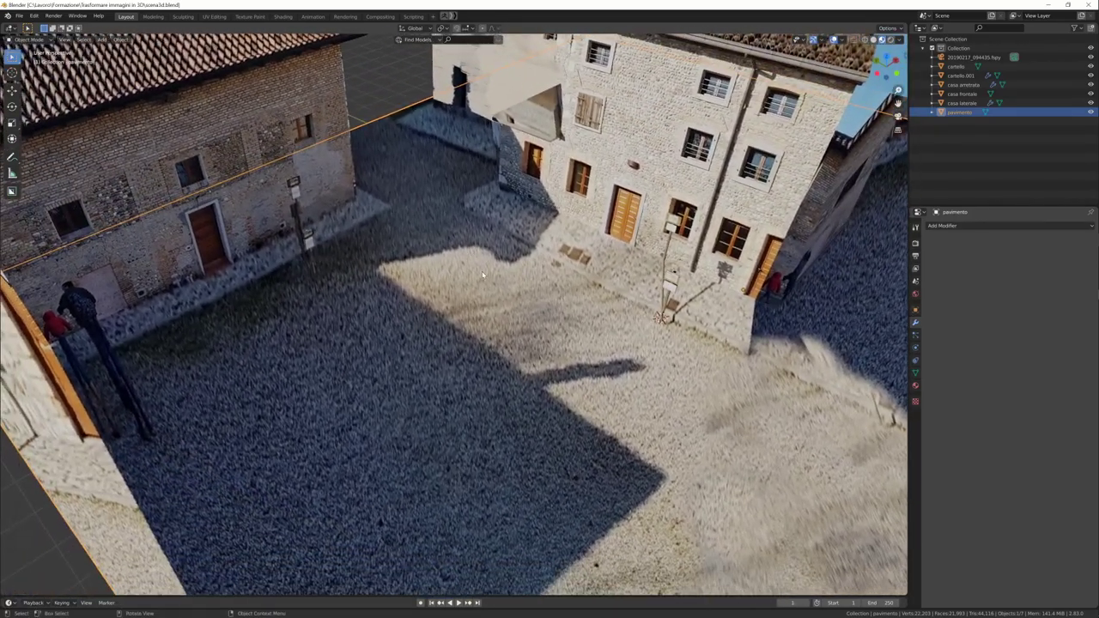
- Move the front building casa frontale, then select the cartello.001 sign and orbit the square
left_click(193, 213)
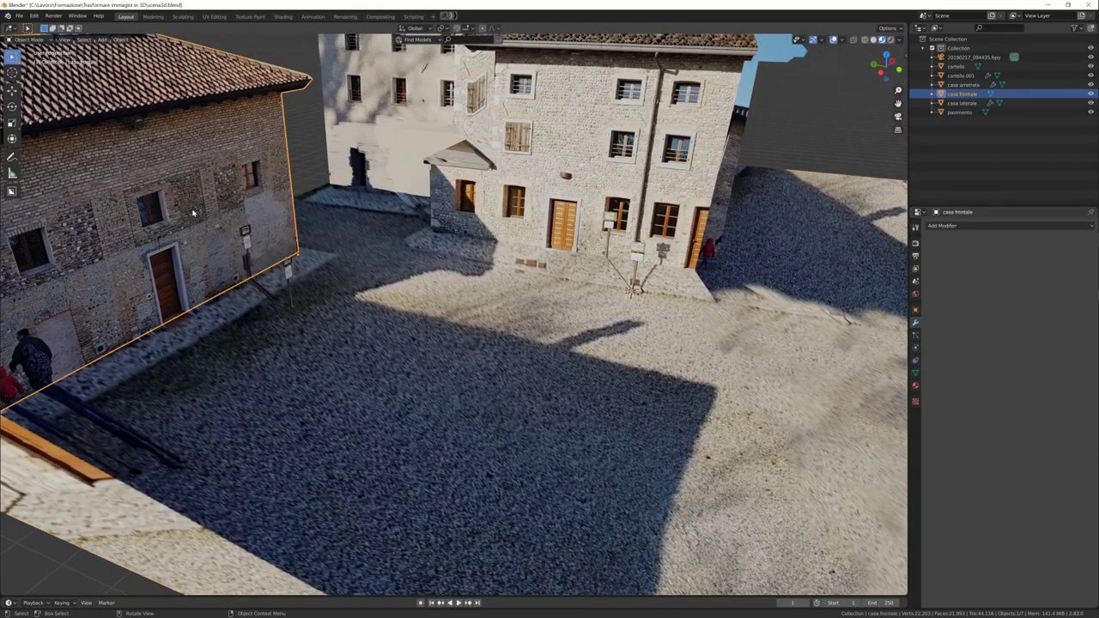
key("g")
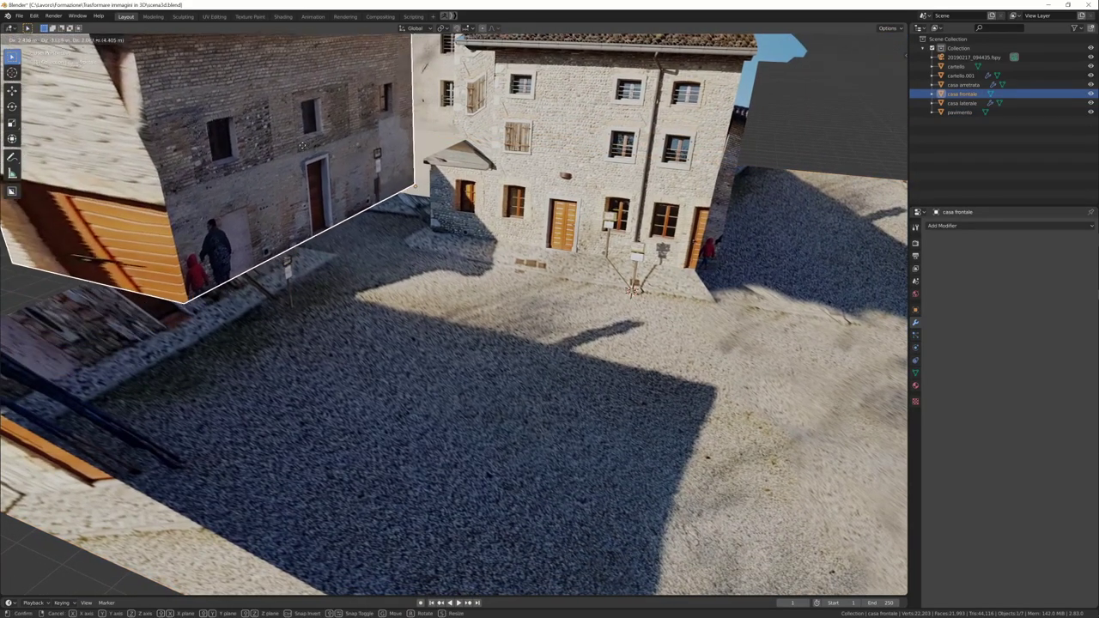
left_click(191, 208)
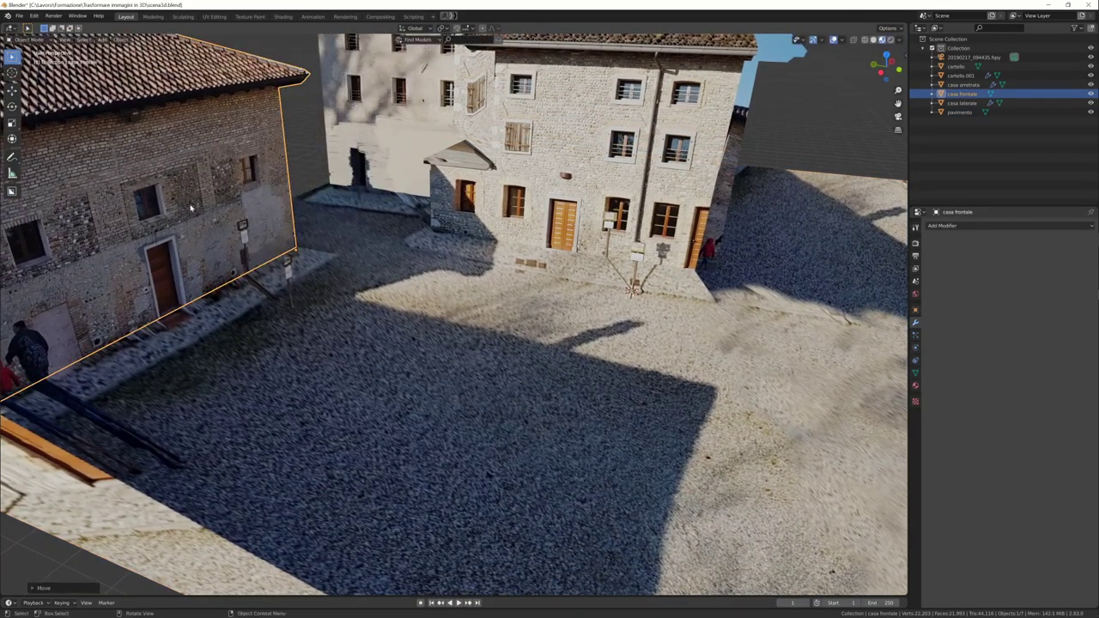
left_click(290, 274)
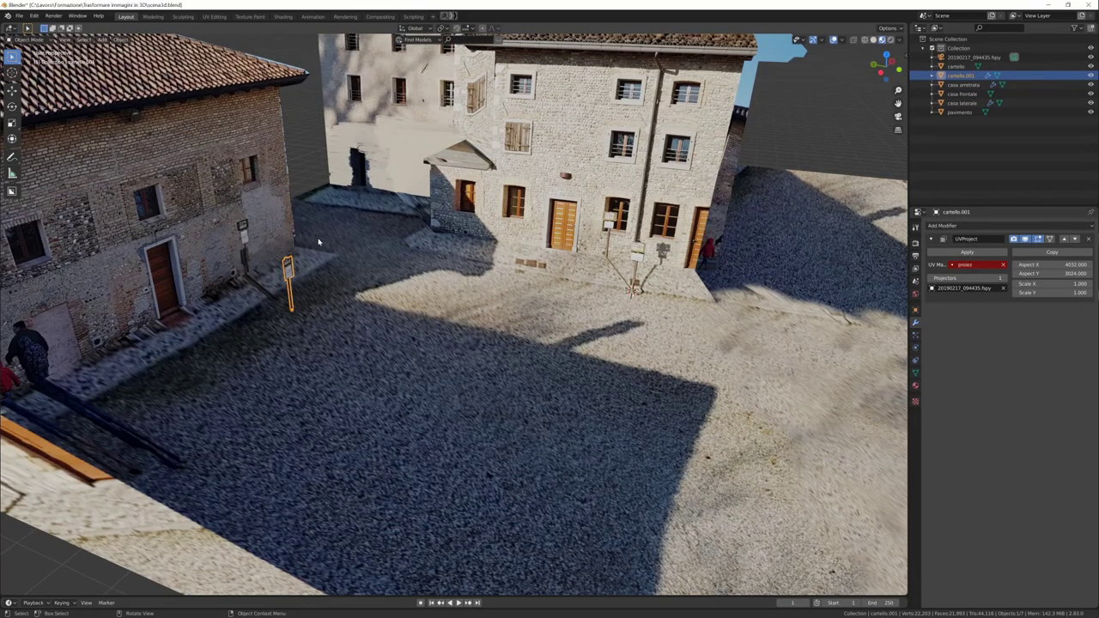
middle_click_drag(318, 242, 340, 236)
- Place two sign copies, one before the right building and one in the square
left_click(660, 277)
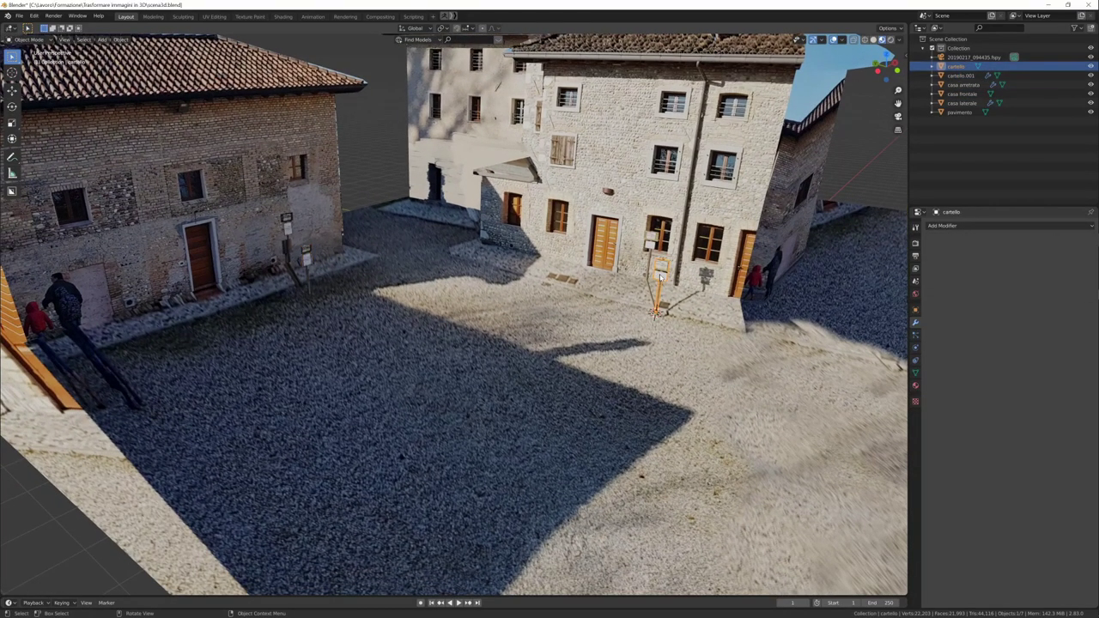
key("shift+d")
left_click(588, 293)
key("shift+d")
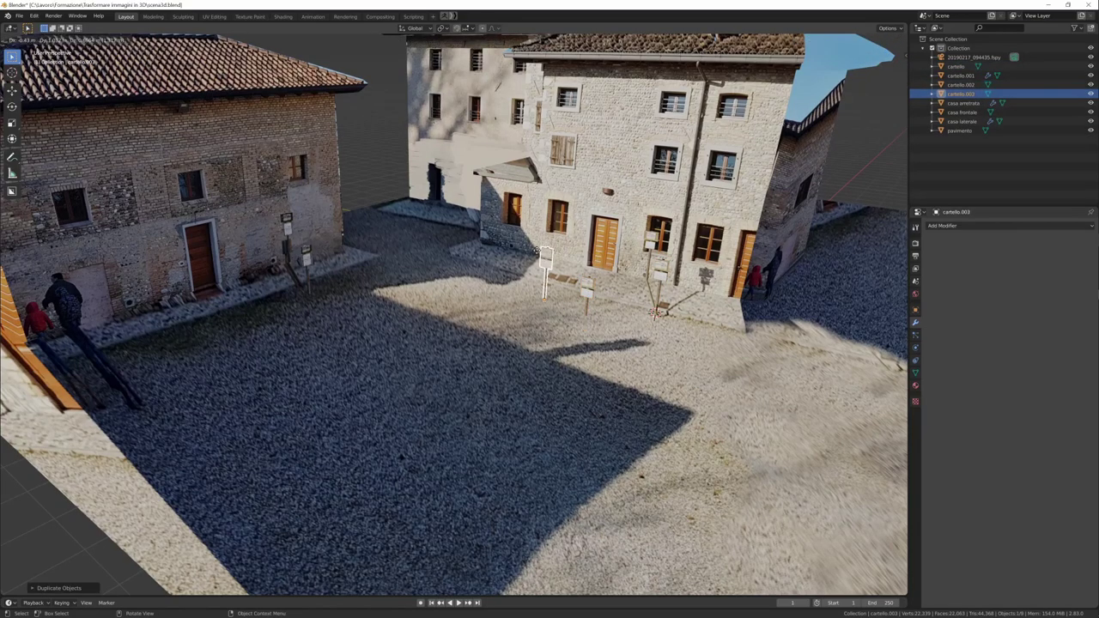
left_click(463, 227)
- Duplicate the front building casa frontale and place the copy
left_click(312, 195)
middle_click_drag(312, 195, 289, 195)
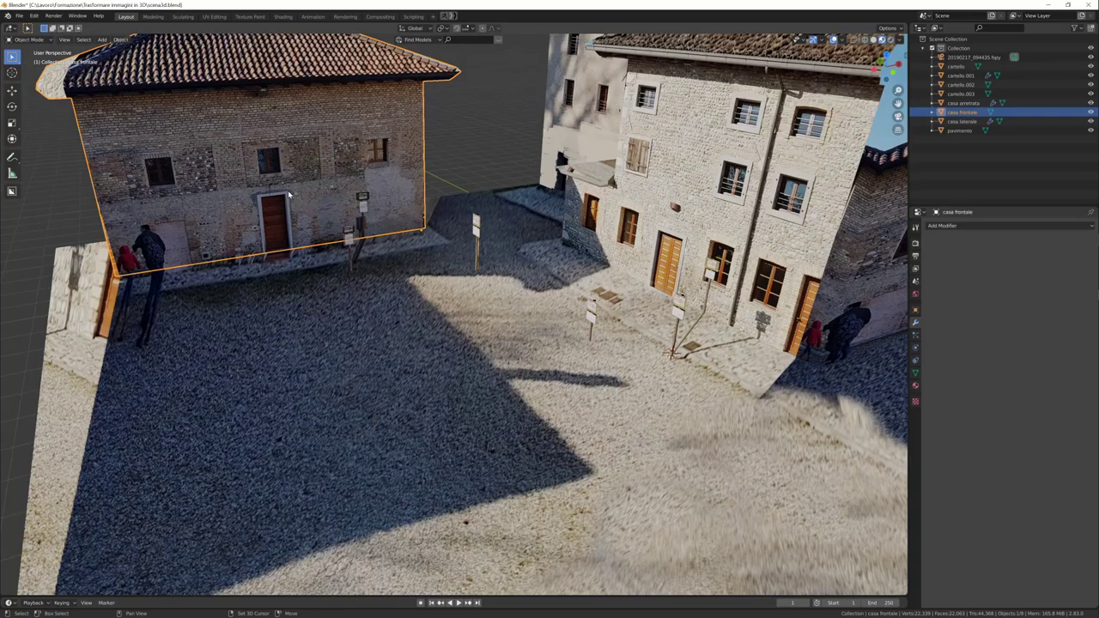
key("shift+d")
left_click(396, 178)
- Orbit to a new angle on the courtyard square
mouse_move(396, 178)
middle_mouse_down()
mouse_move(466, 178)
mouse_move(550, 200)
middle_mouse_up()
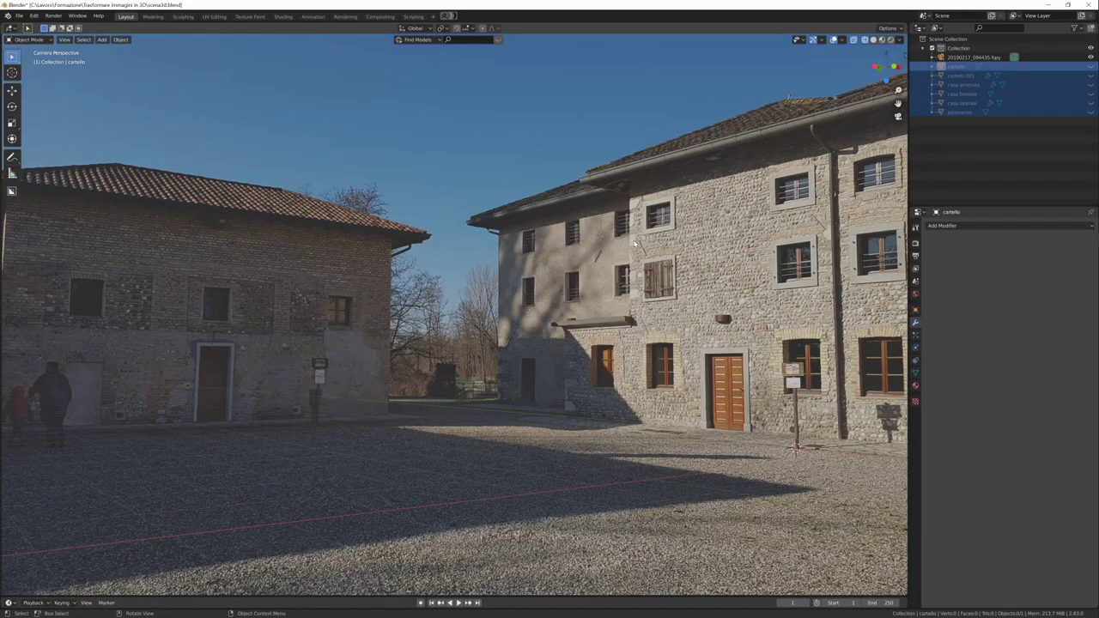
- Select and then deselect all objects in the courtyard scene
key("alt")
key("a")
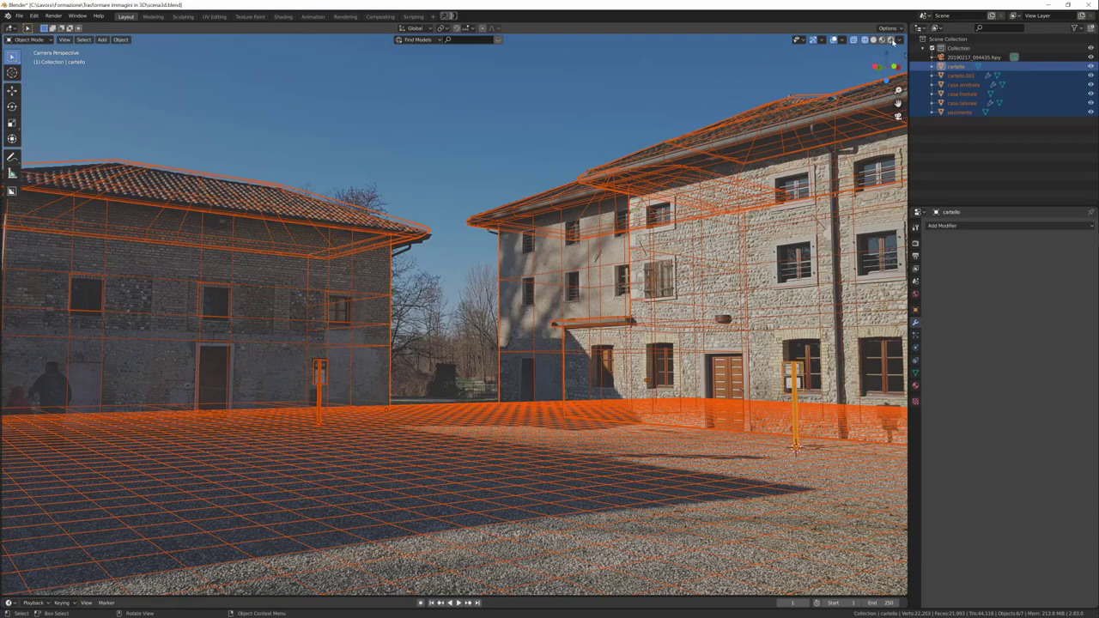
key("alt+a")
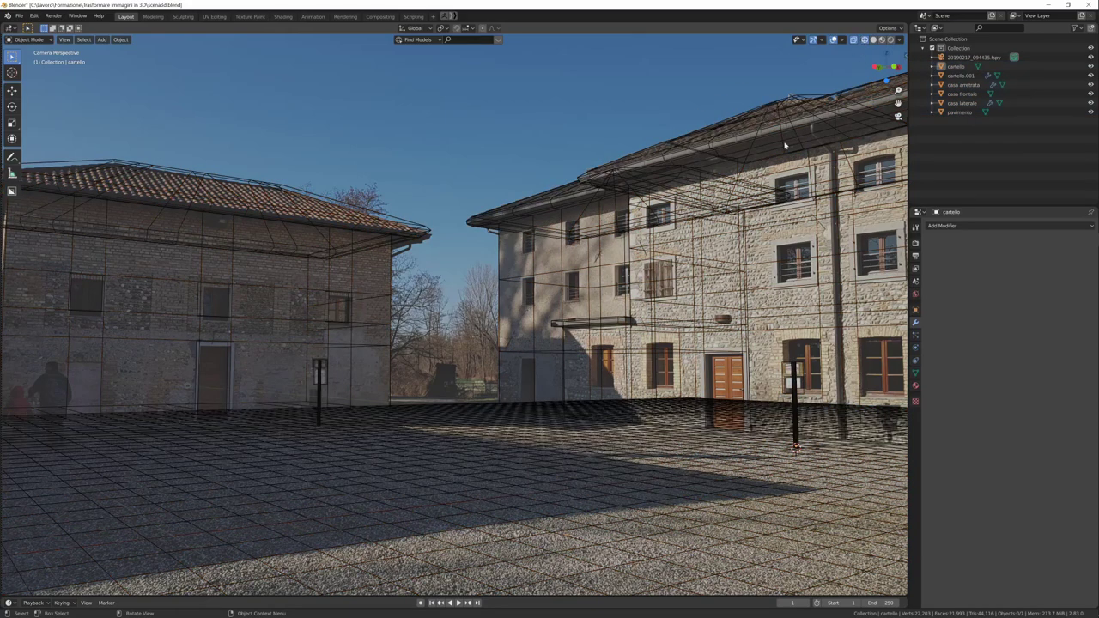
- Switch to Material Preview shading and orbit out of the camera to reveal the buildings' depth
left_click(874, 40)
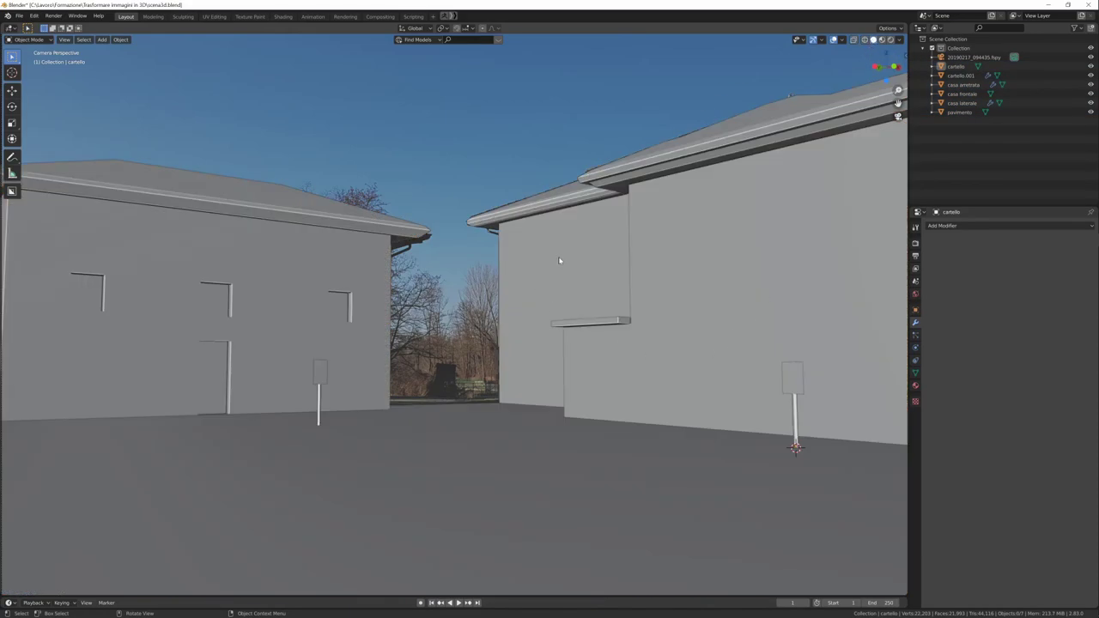
left_click(881, 39)
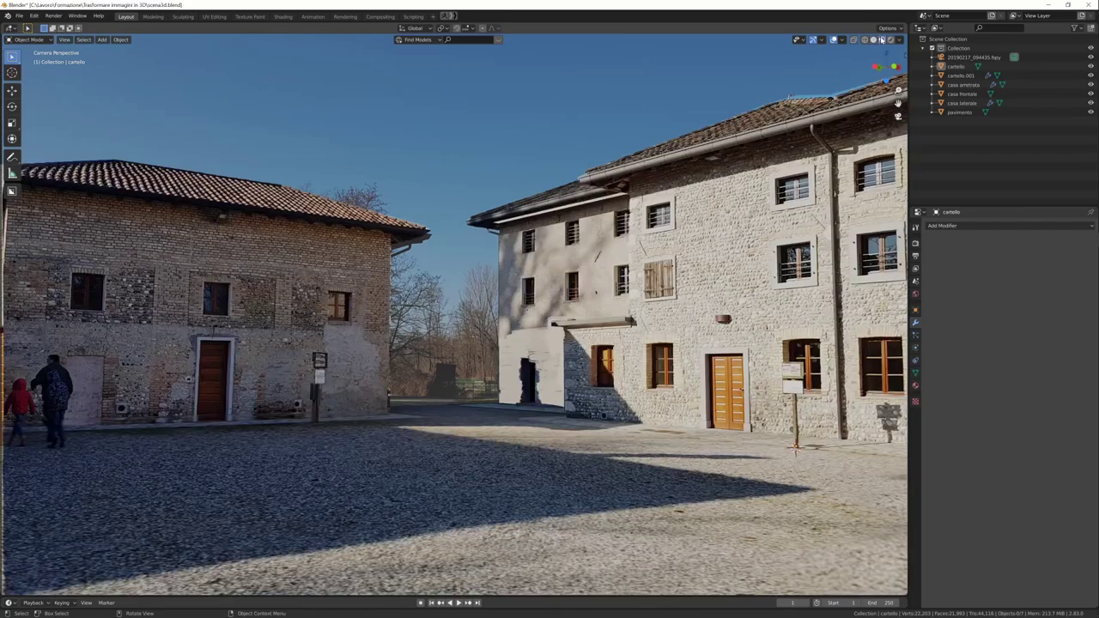
mouse_move(559, 337)
middle_mouse_down()
mouse_move(554, 352)
mouse_move(525, 342)
mouse_move(536, 352)
mouse_move(557, 337)
mouse_move(343, 299)
middle_mouse_up()
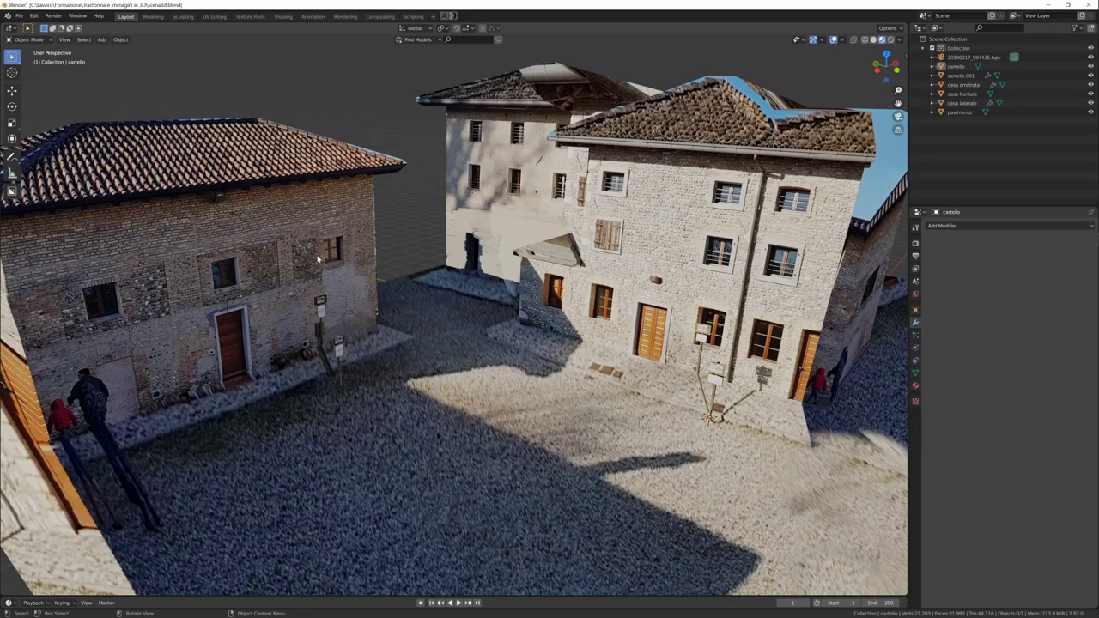
mouse_move(318, 259)
middle_mouse_down()
mouse_move(336, 275)
mouse_move(374, 257)
middle_mouse_up()
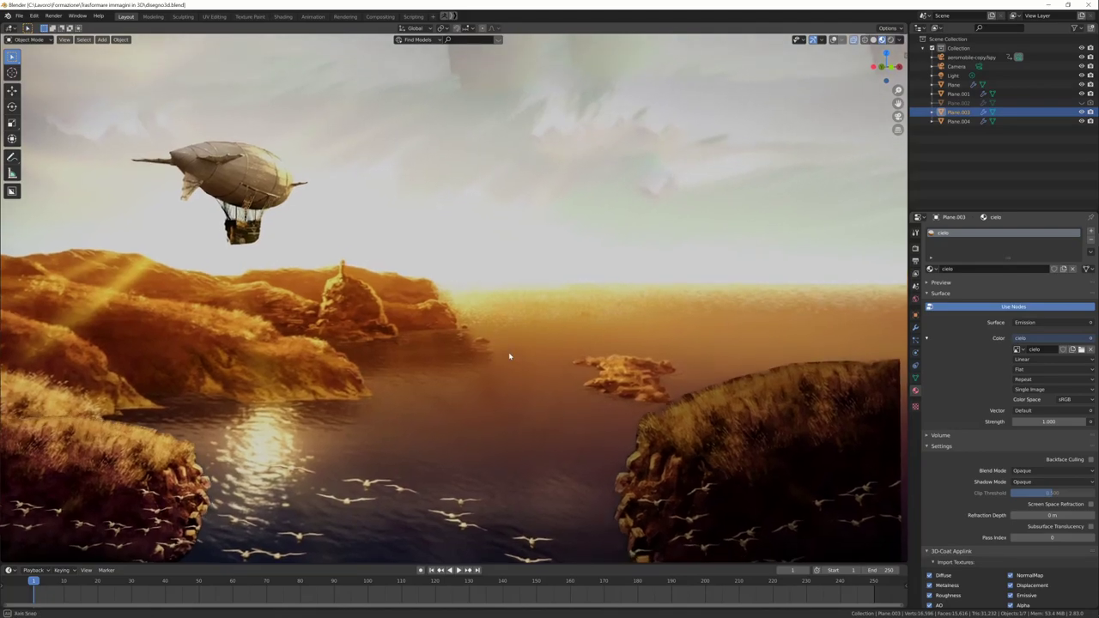
- Orbit the airship coast scene, select Plane.001, and play the animation while orbiting
mouse_move(507, 363)
middle_mouse_down()
mouse_move(293, 427)
mouse_move(399, 263)
mouse_move(447, 212)
mouse_move(467, 248)
middle_mouse_up()
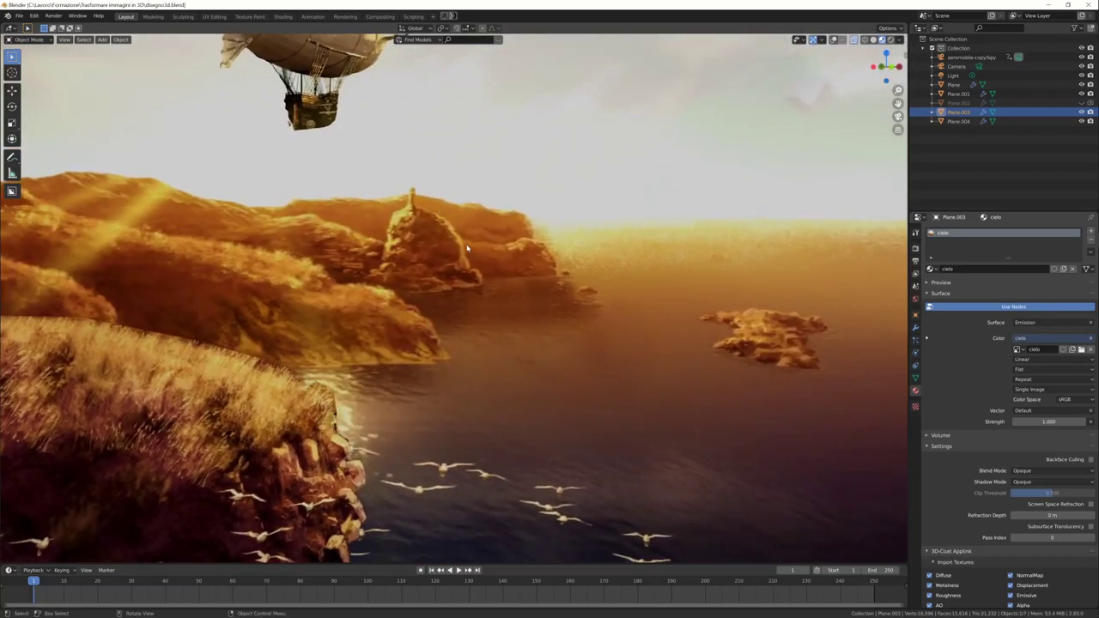
middle_click_drag(467, 248, 463, 251)
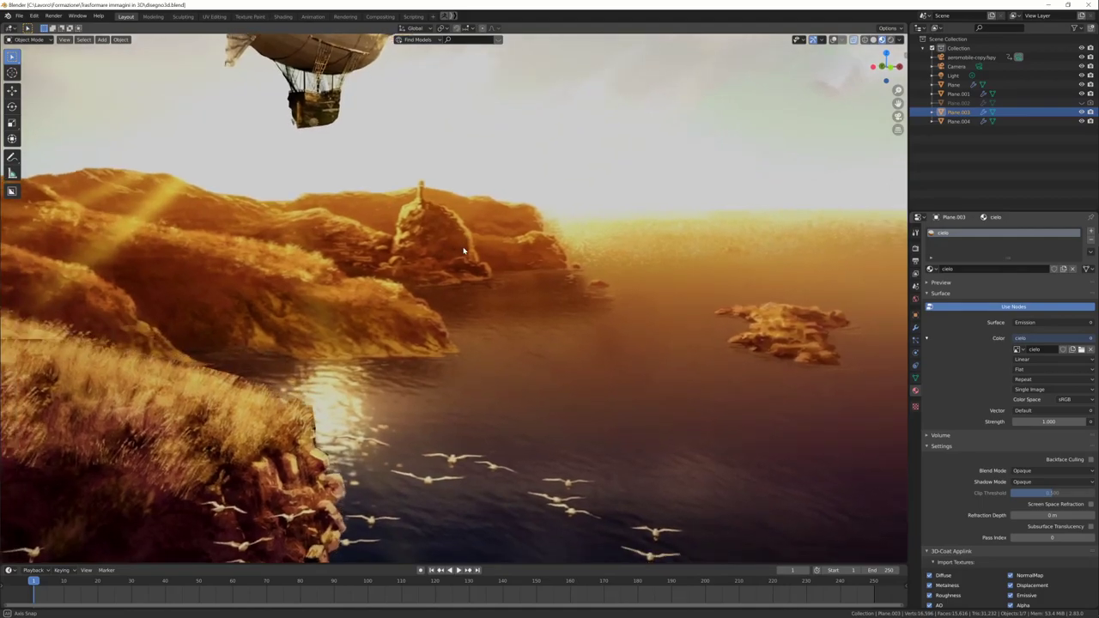
left_click(138, 160)
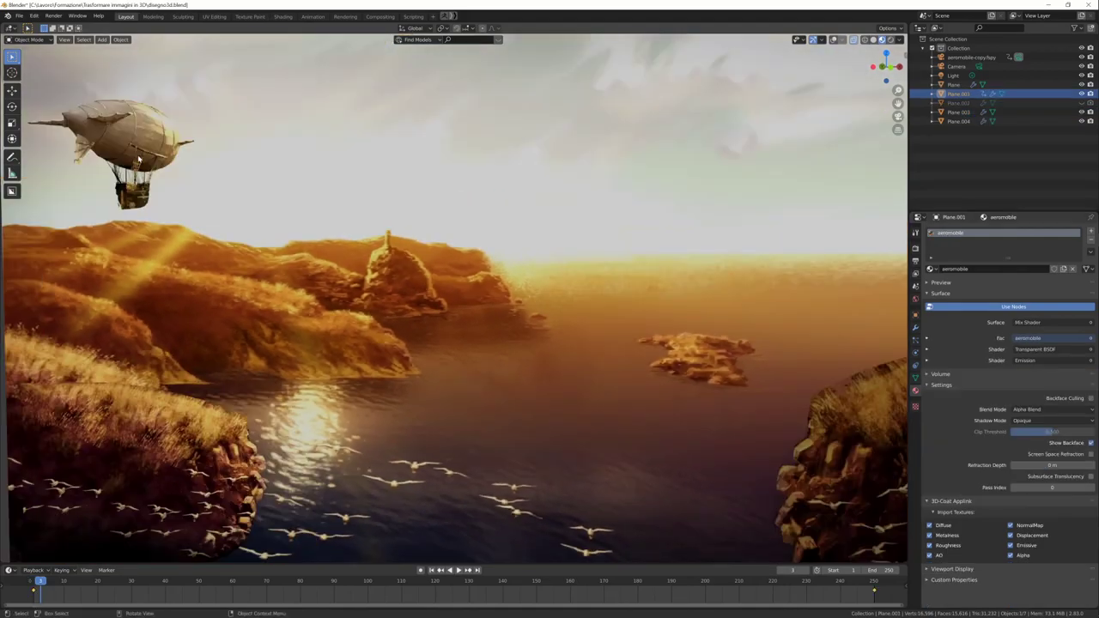
middle_click_drag(234, 222, 425, 313)
key("space")
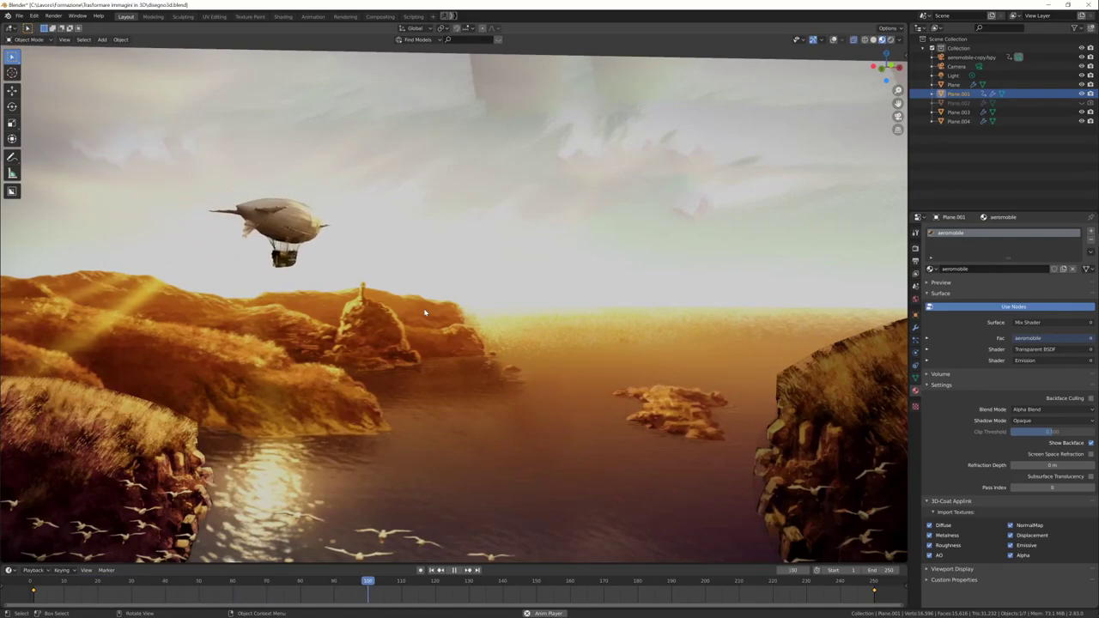
mouse_move(424, 313)
middle_mouse_down()
mouse_move(480, 315)
mouse_move(456, 321)
mouse_move(479, 336)
middle_mouse_up()
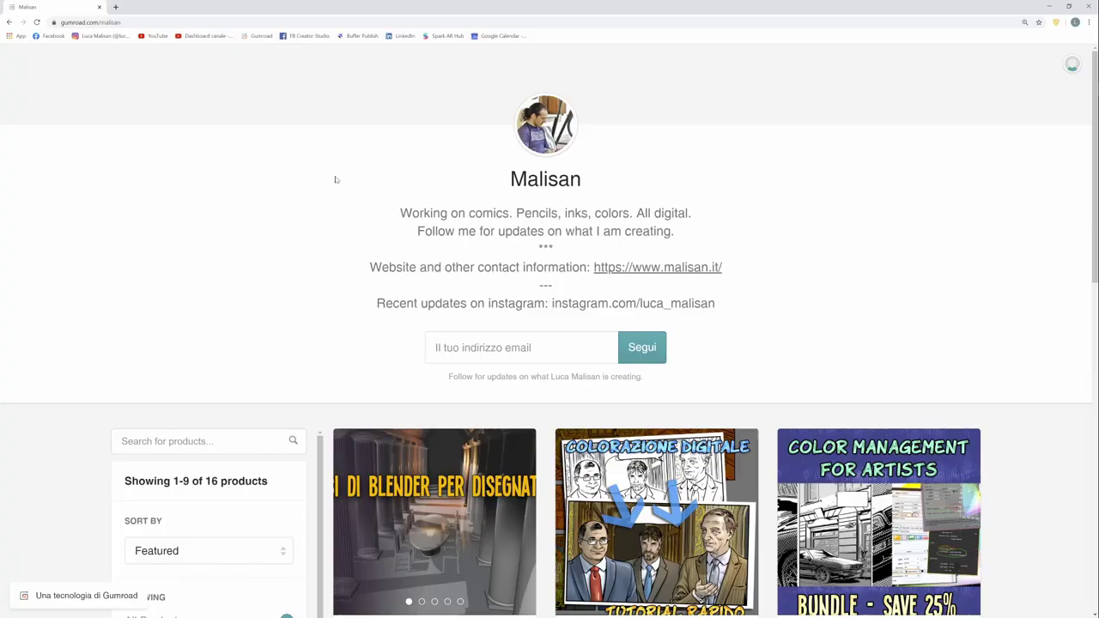
- Select the Gumroad store address and scroll through the Blender and drawing tutorial products
left_click(65, 23)
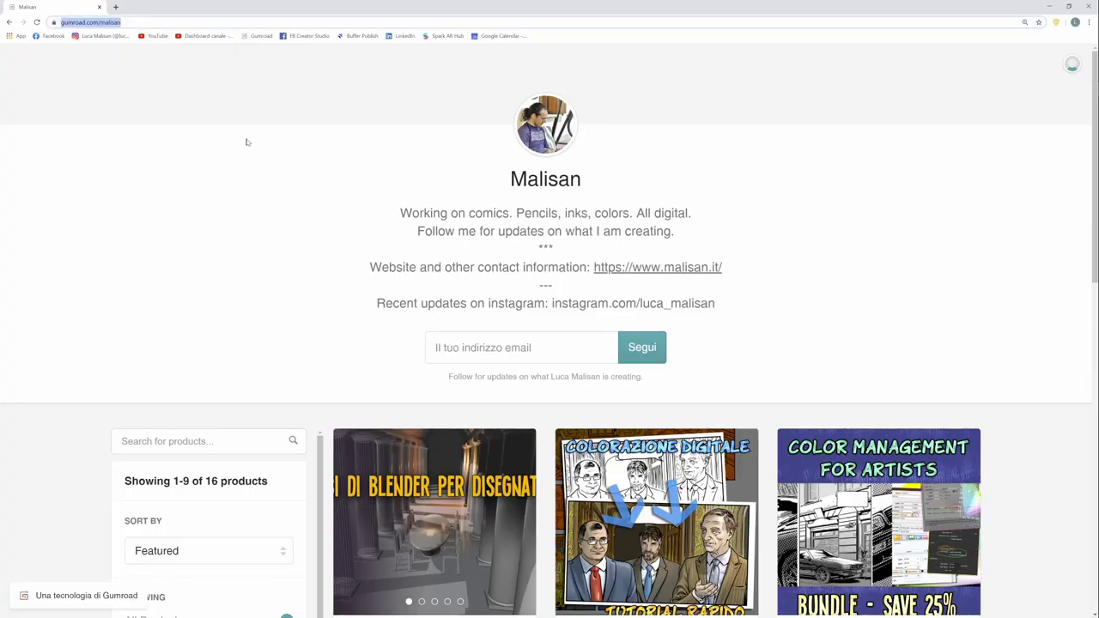
scroll(342, 358, "down", 1)
scroll(342, 358, "down", 2)
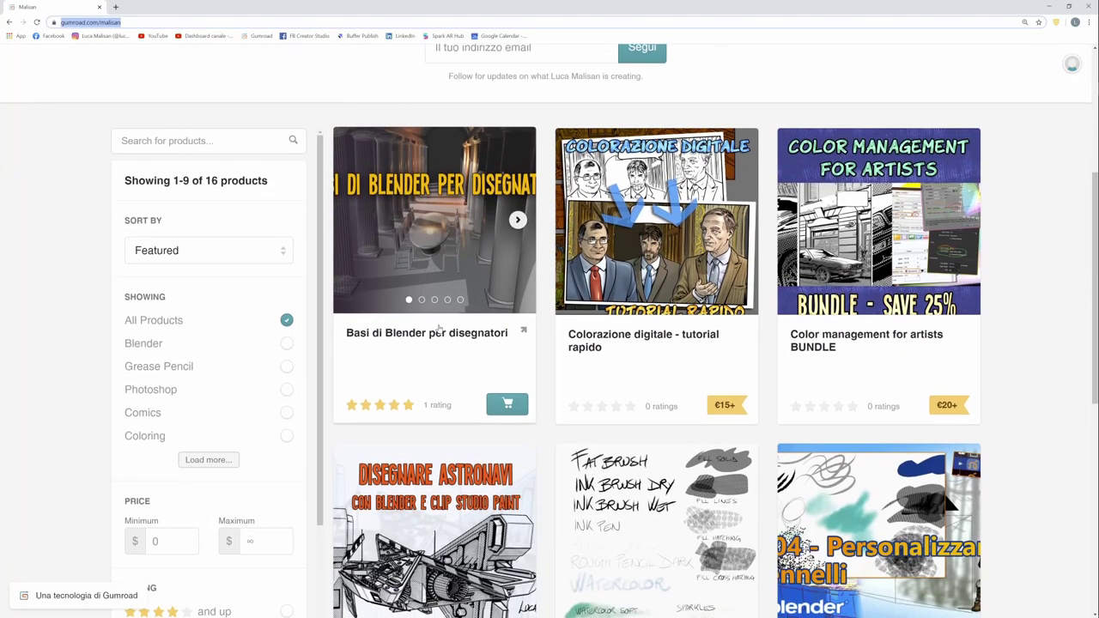
scroll(562, 267, "down", 1)
scroll(526, 412, "down", 1)
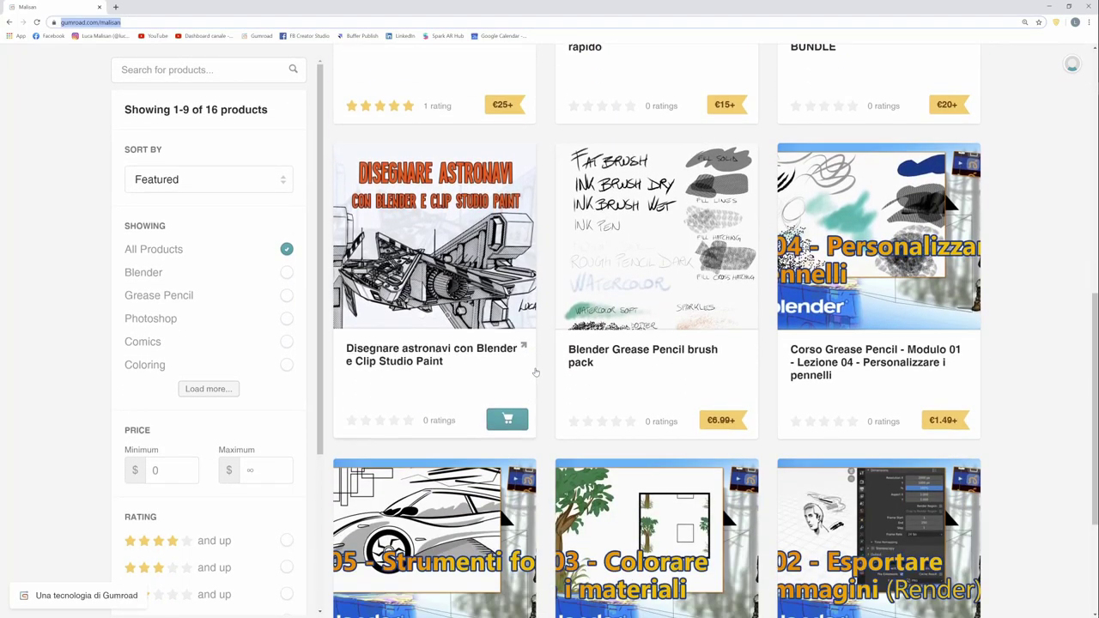
scroll(534, 372, "up", 2)
scroll(412, 344, "down", 1)
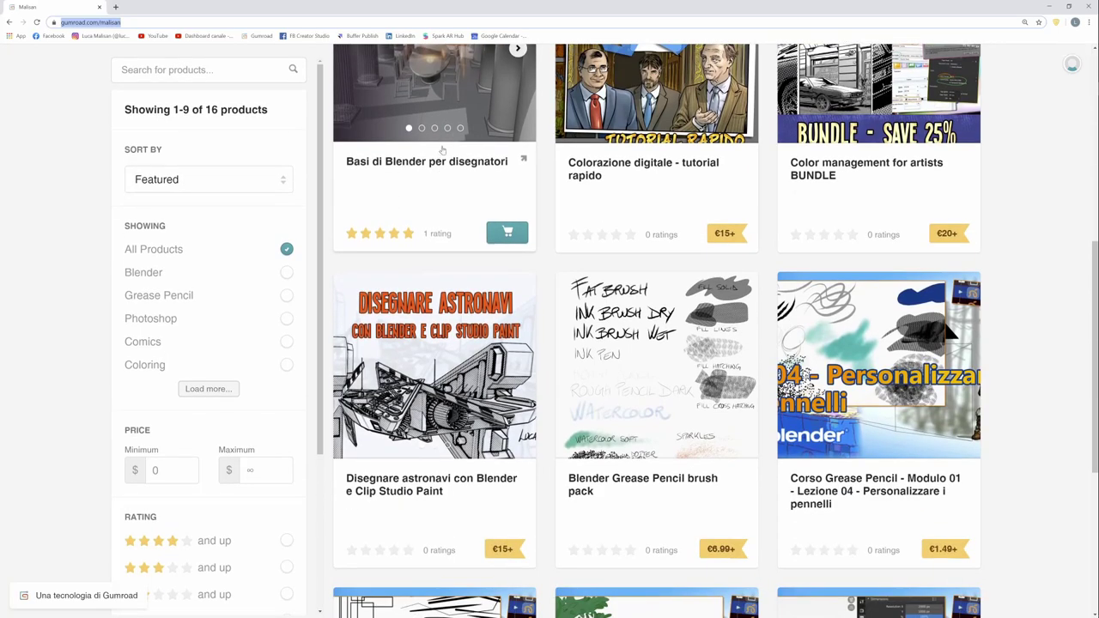
scroll(407, 189, "up", 1)
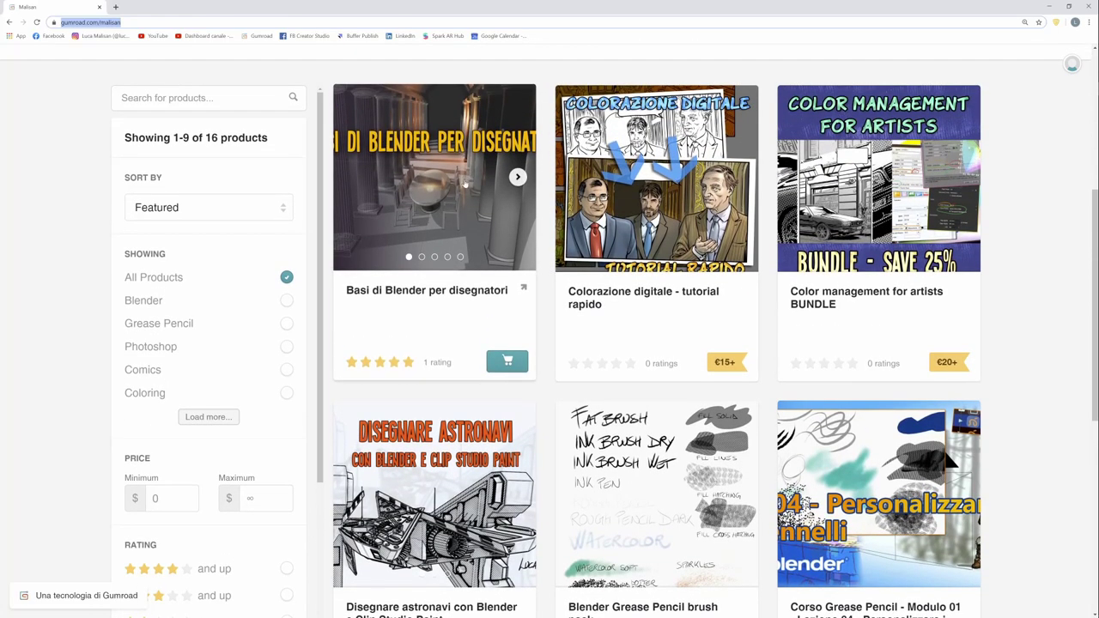
scroll(465, 182, "down", 3)
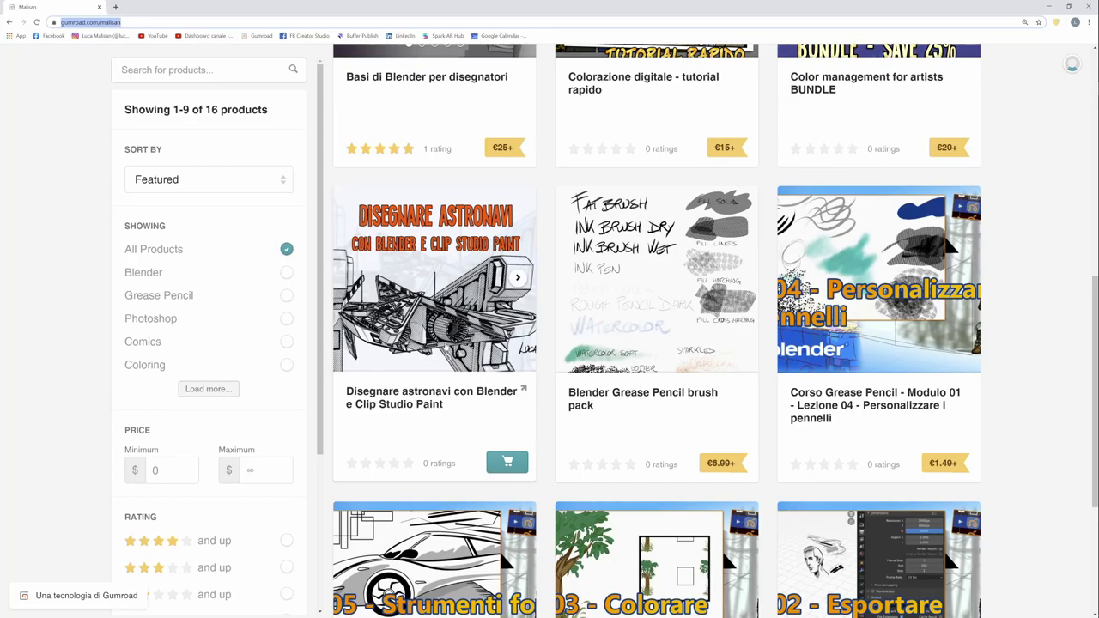
scroll(434, 343, "up", 1)
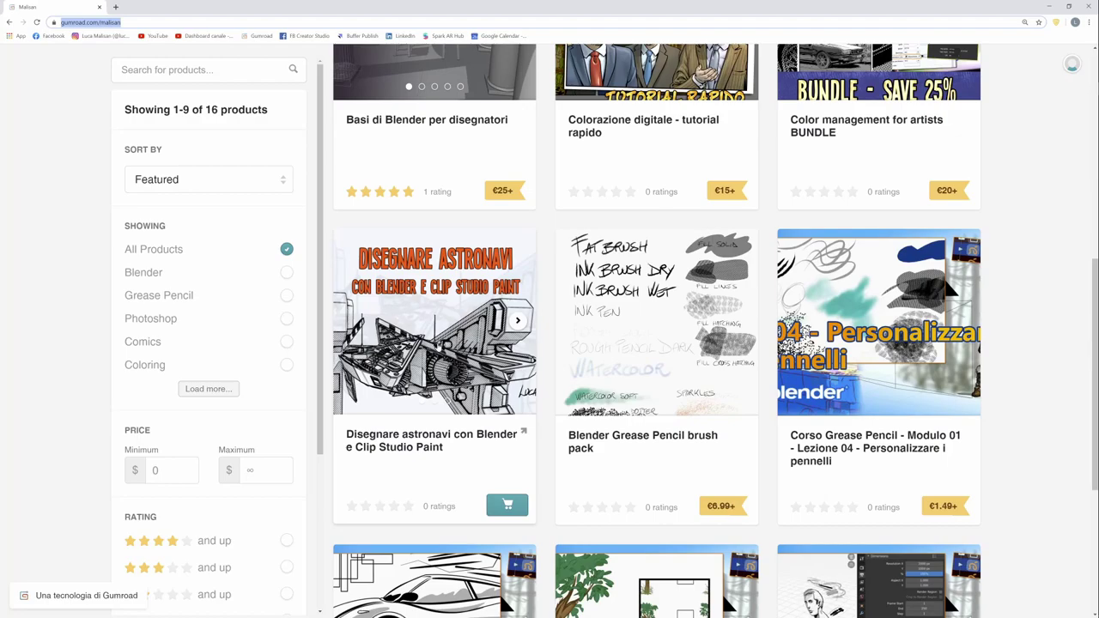
scroll(634, 309, "down", 1)
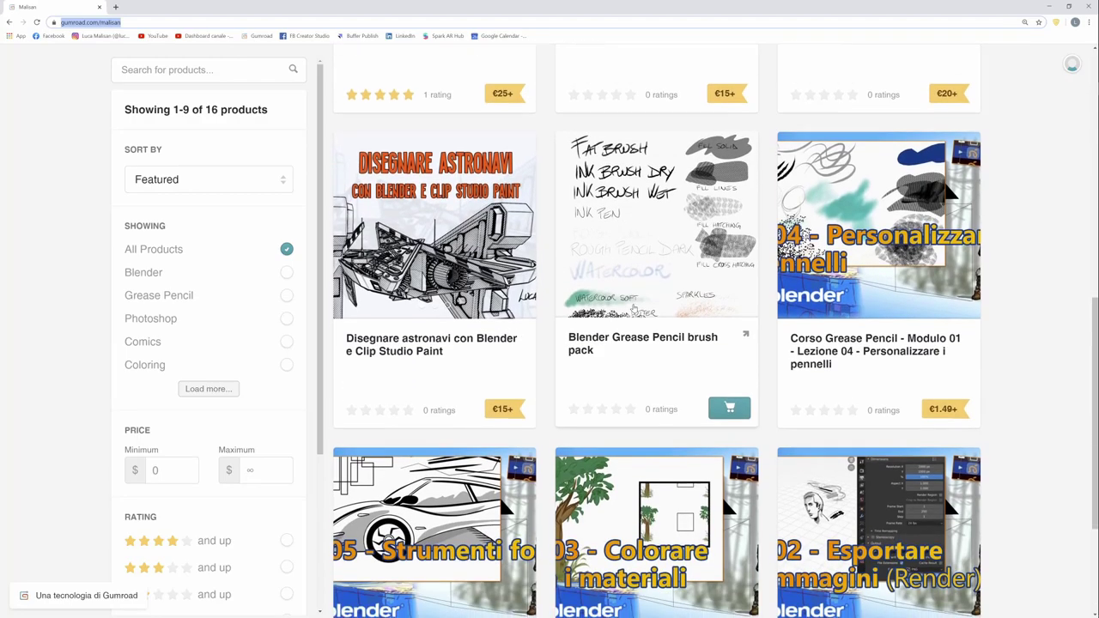
scroll(634, 309, "down", 3)
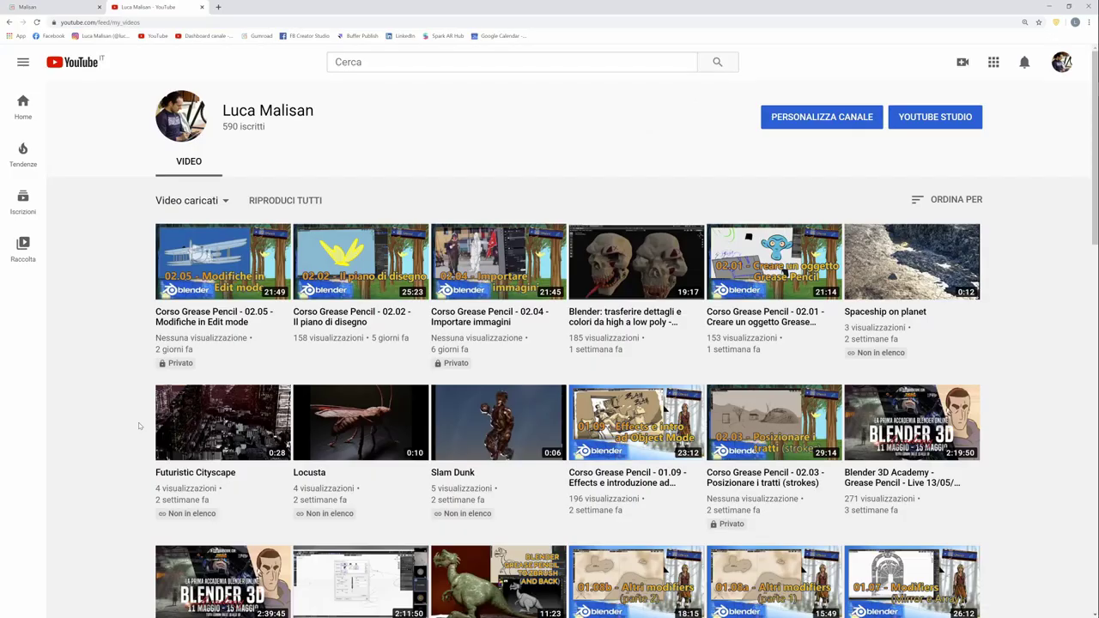
- Scroll down through the YouTube channel's uploads, including the Grease Pencil course lessons
scroll(138, 425, "down", 1)
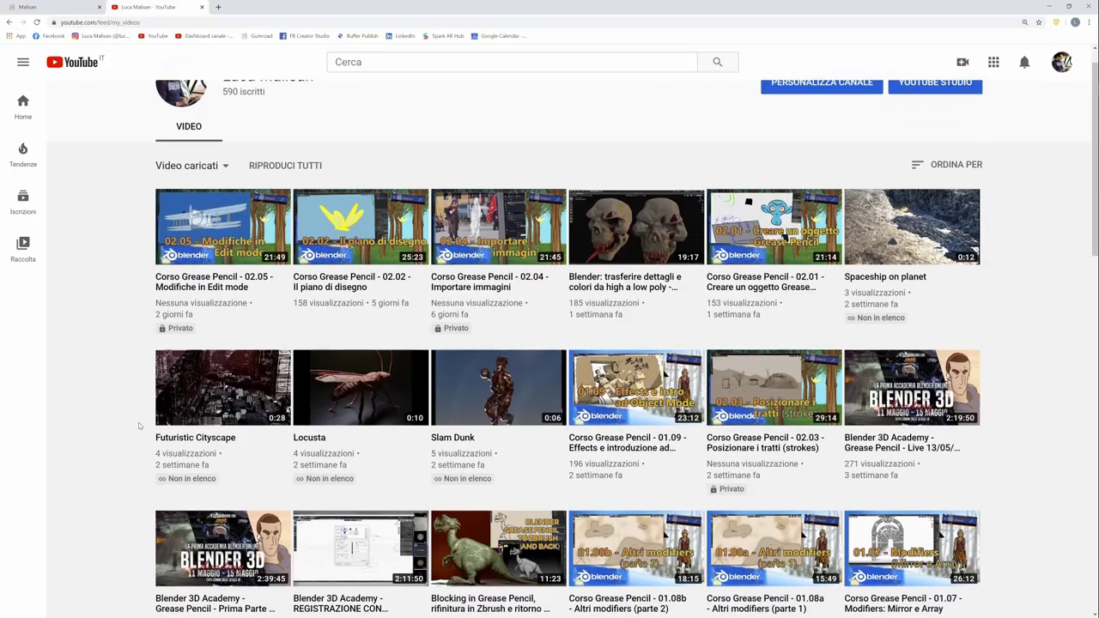
scroll(138, 425, "down", 1)
scroll(139, 426, "down", 1)
scroll(139, 426, "down", 1)
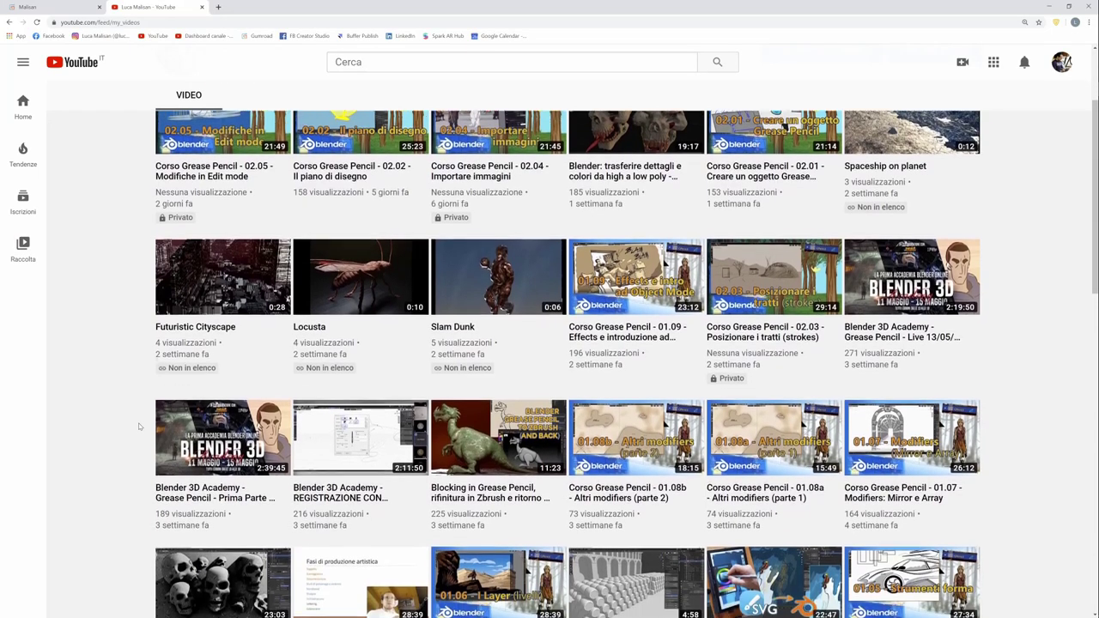
scroll(139, 426, "down", 2)
scroll(138, 426, "down", 1)
scroll(138, 426, "down", 1)
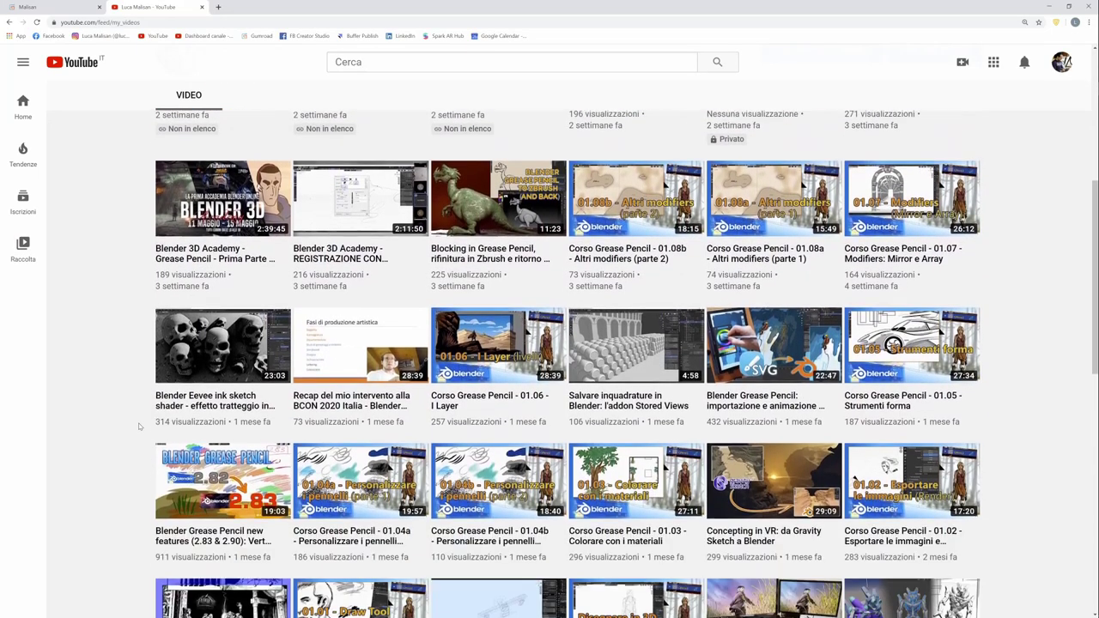
scroll(139, 426, "down", 1)
scroll(138, 426, "down", 2)
scroll(139, 426, "down", 1)
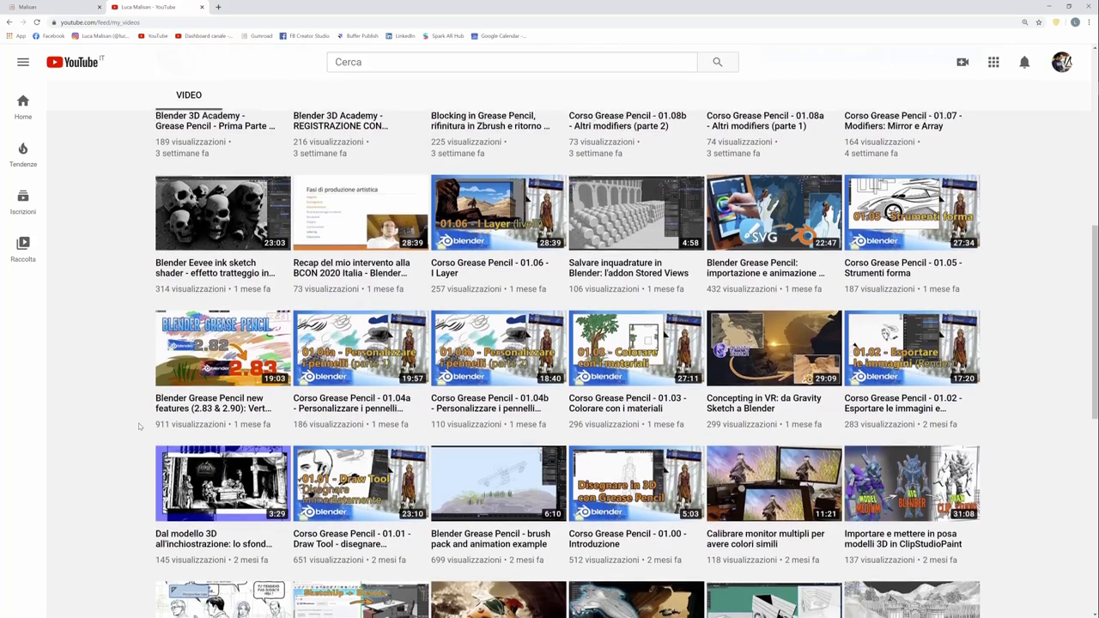
scroll(139, 426, "down", 1)
scroll(139, 426, "down", 2)
scroll(139, 426, "down", 1)
scroll(138, 426, "down", 1)
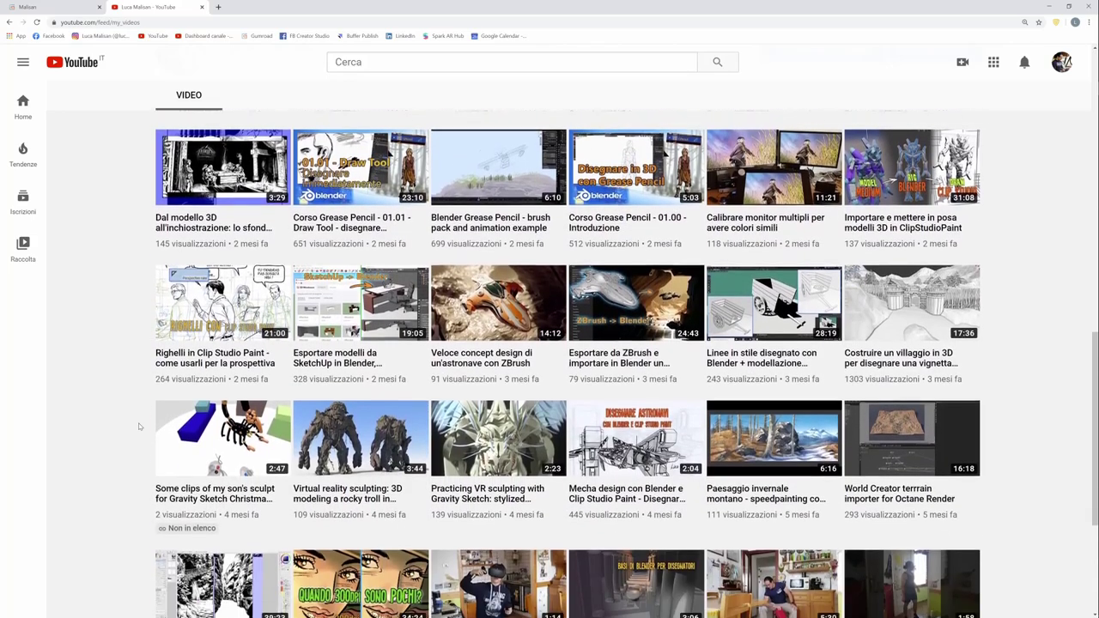
scroll(138, 426, "down", 1)
scroll(141, 422, "down", 1)
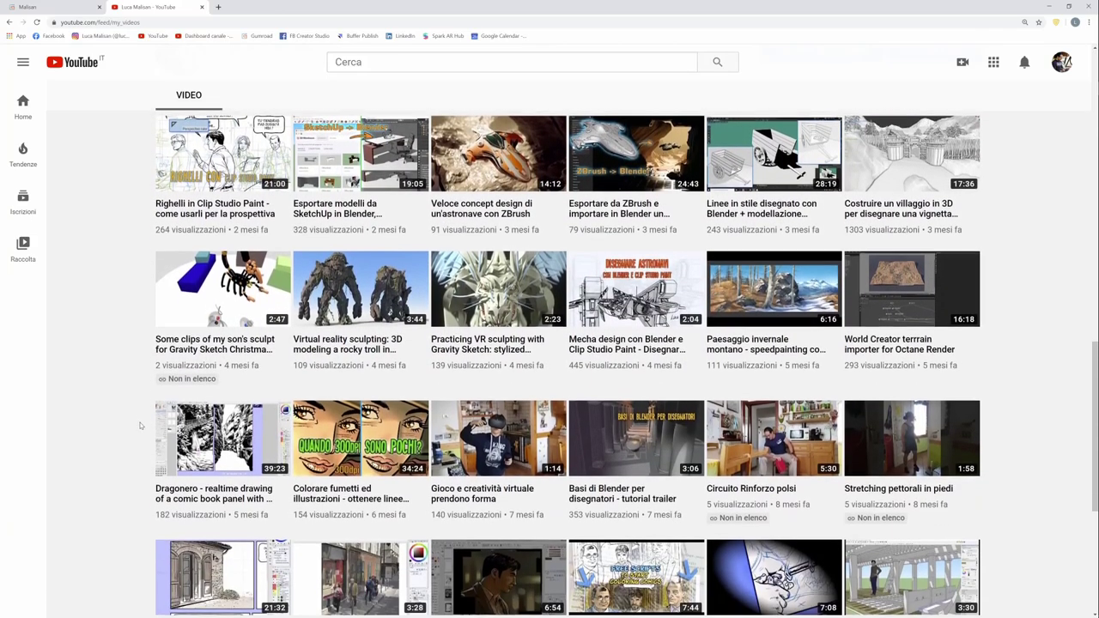
scroll(140, 421, "down", 1)
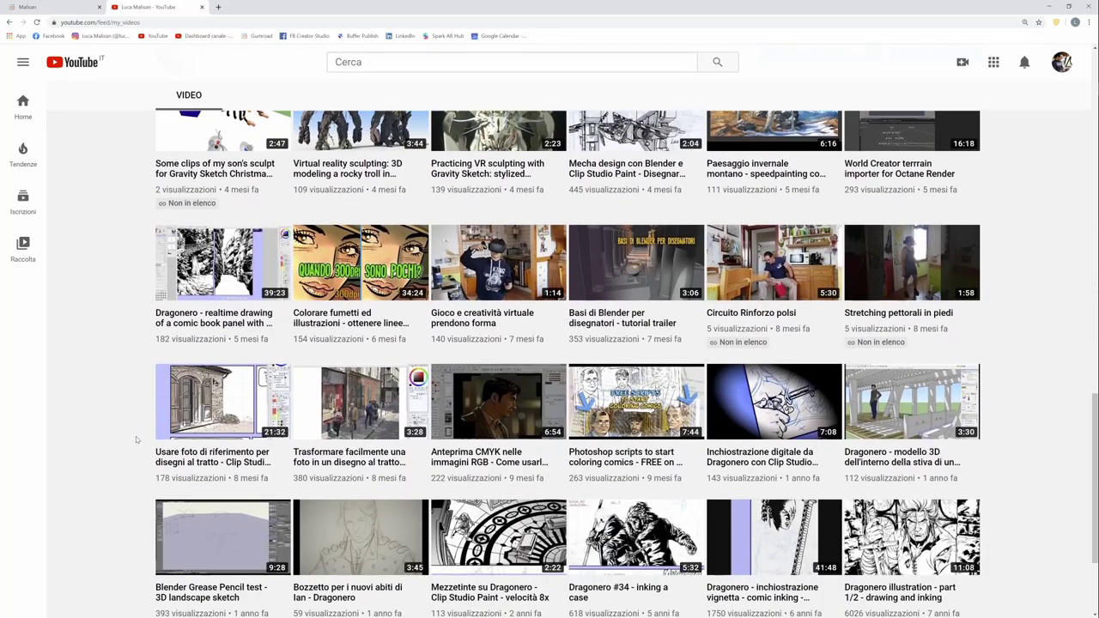
scroll(135, 437, "up", 3)
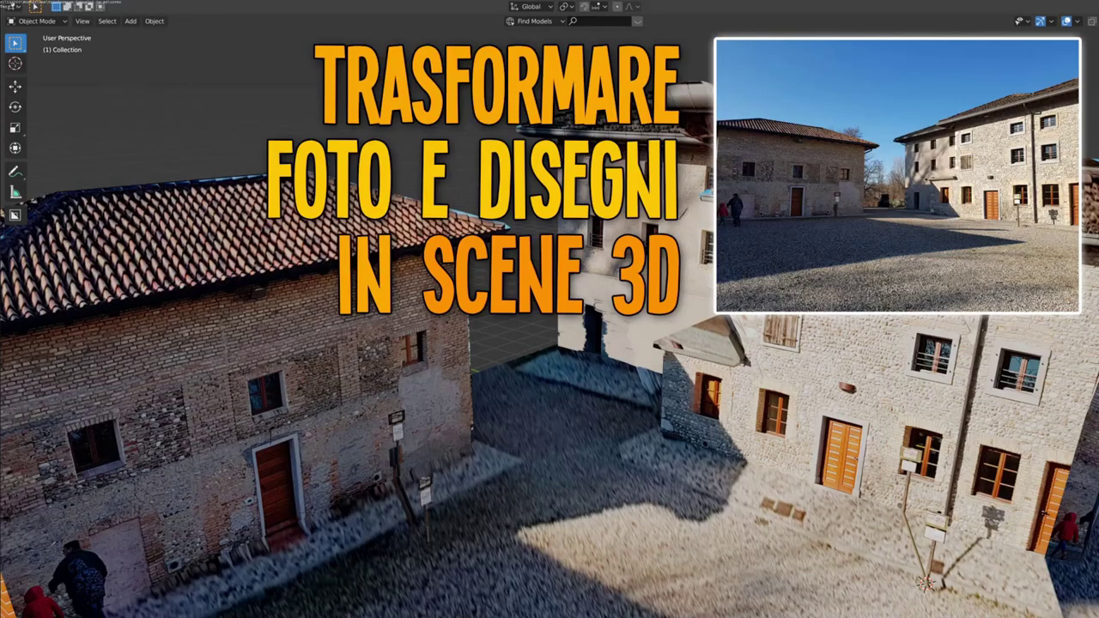